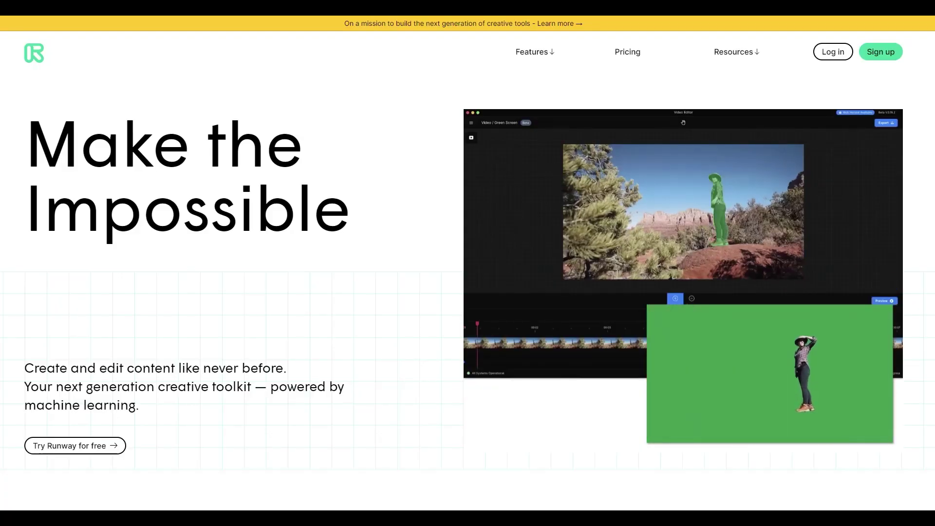
- Scroll down the Runway site to Green Screen and place a mask point on the man's neck
scroll(467, 292, down, 5)
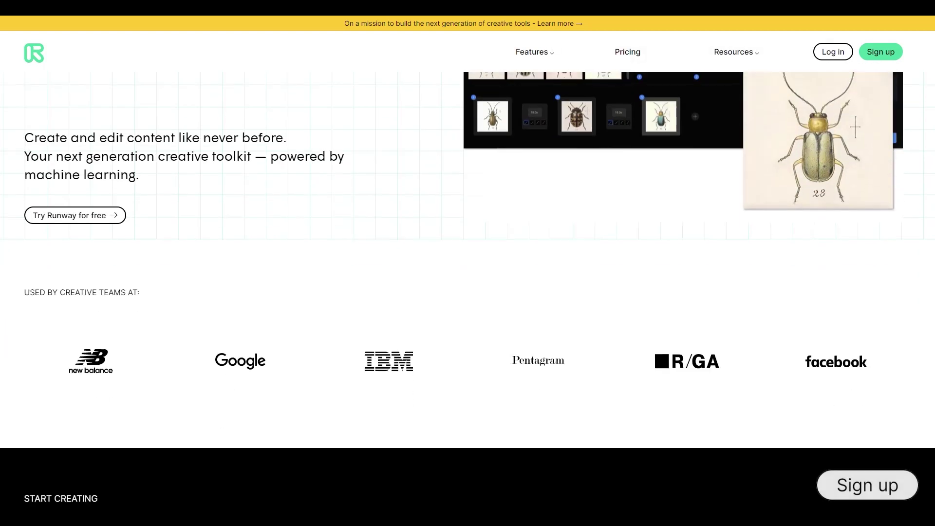
scroll(468, 292, down, 6)
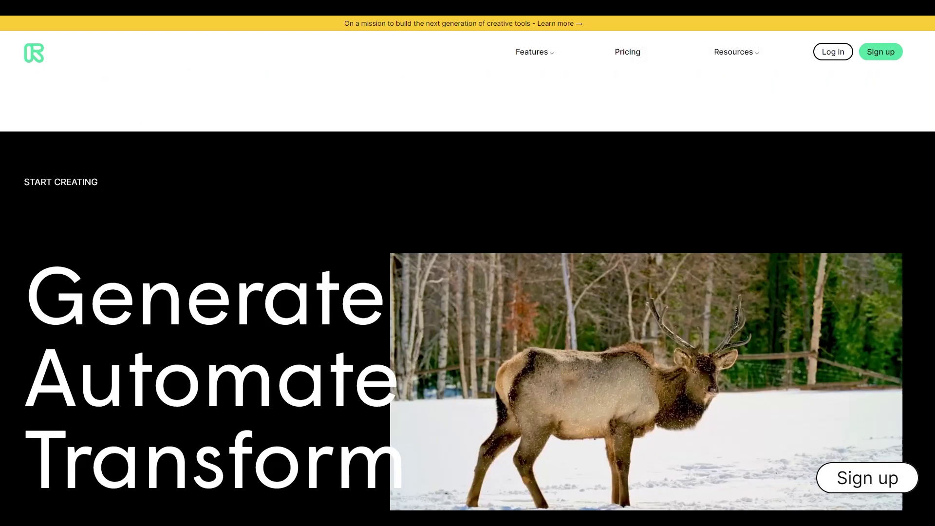
scroll(468, 292, down, 4)
scroll(467, 292, down, 9)
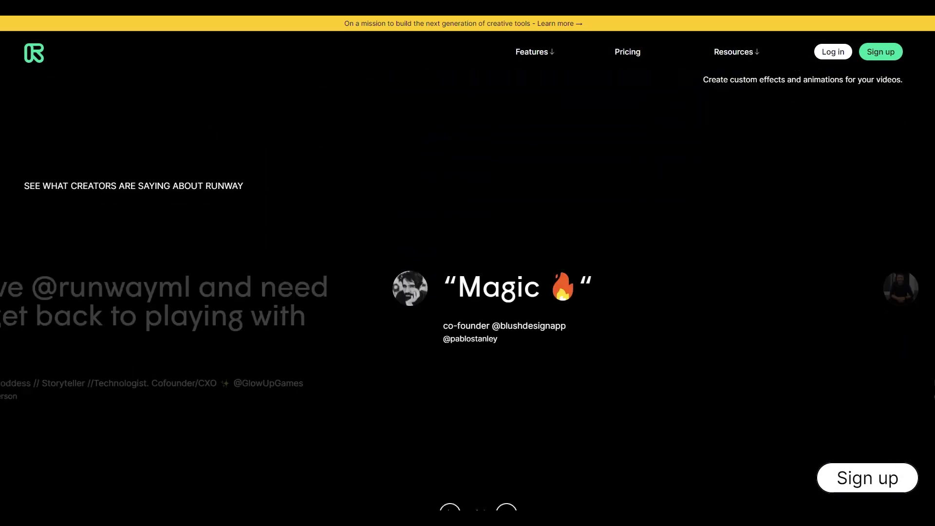
scroll(467, 292, down, 11)
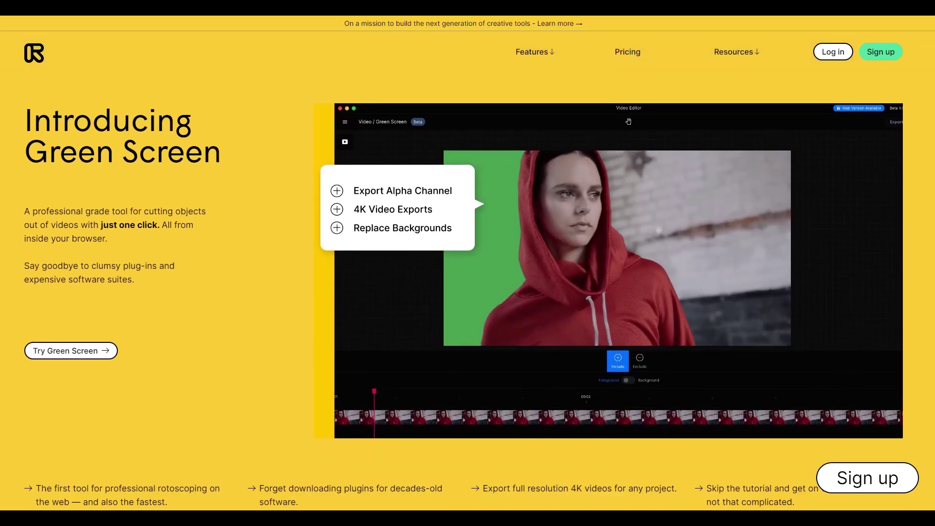
scroll(467, 292, down, 10)
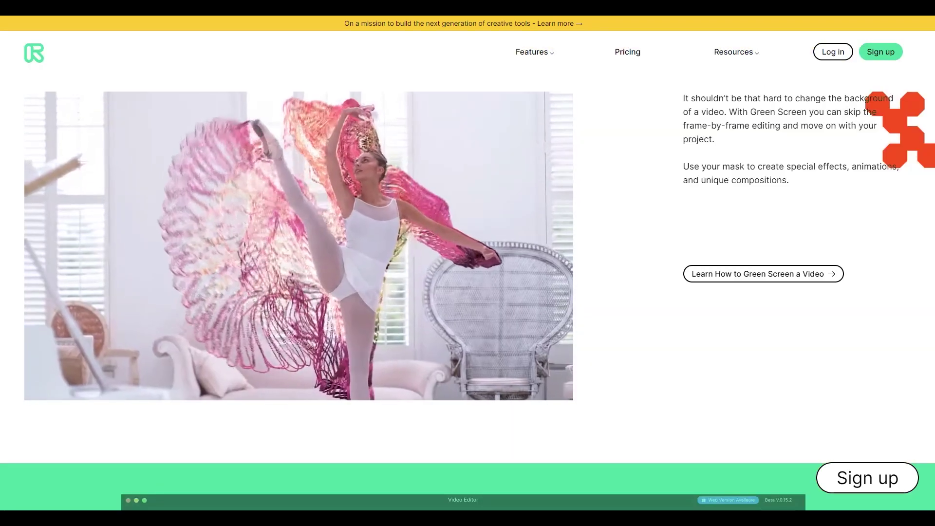
scroll(468, 292, down, 8)
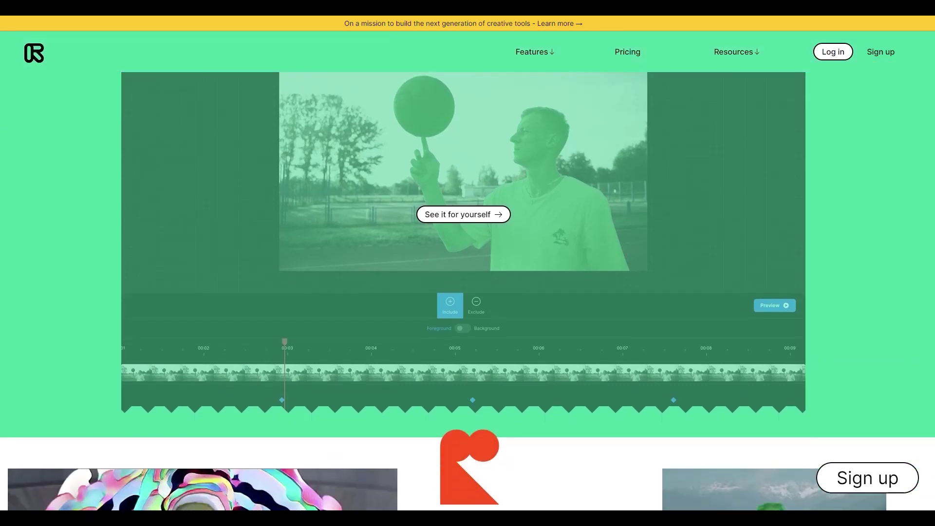
scroll(468, 292, down, 7)
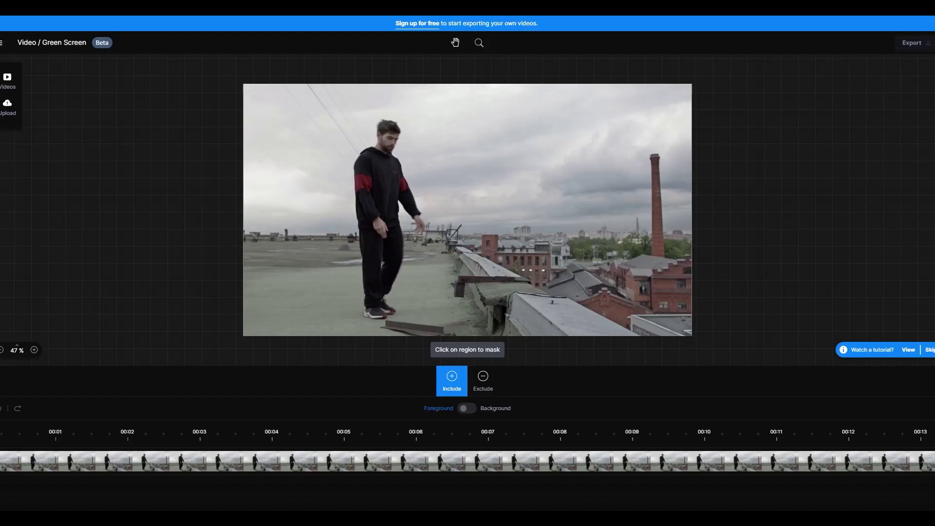
click(376, 148)
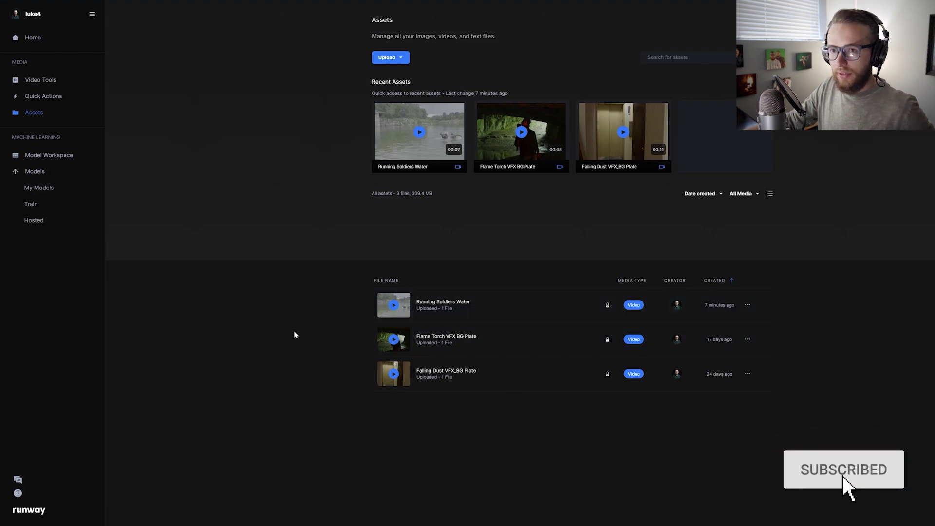
- Leave the Assets list and return to the RunwayML Home page from the sidebar
click(36, 42)
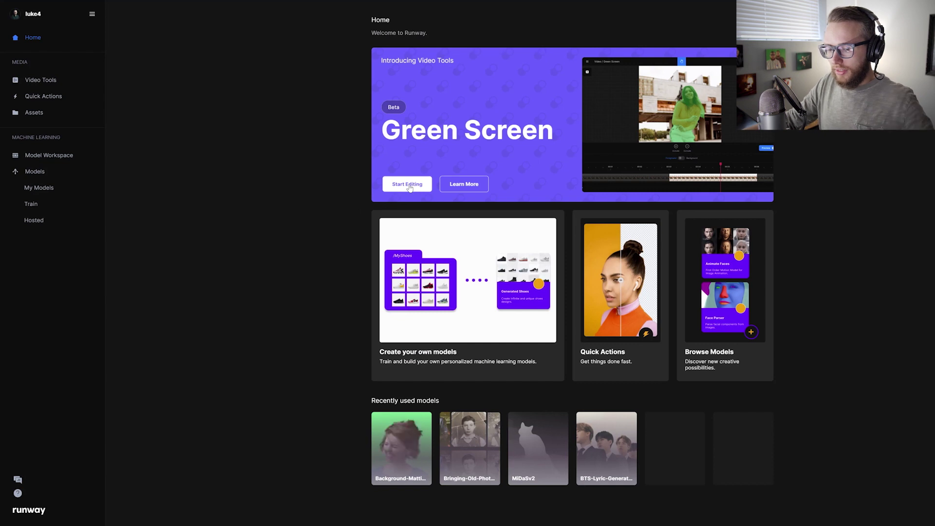
click(409, 188)
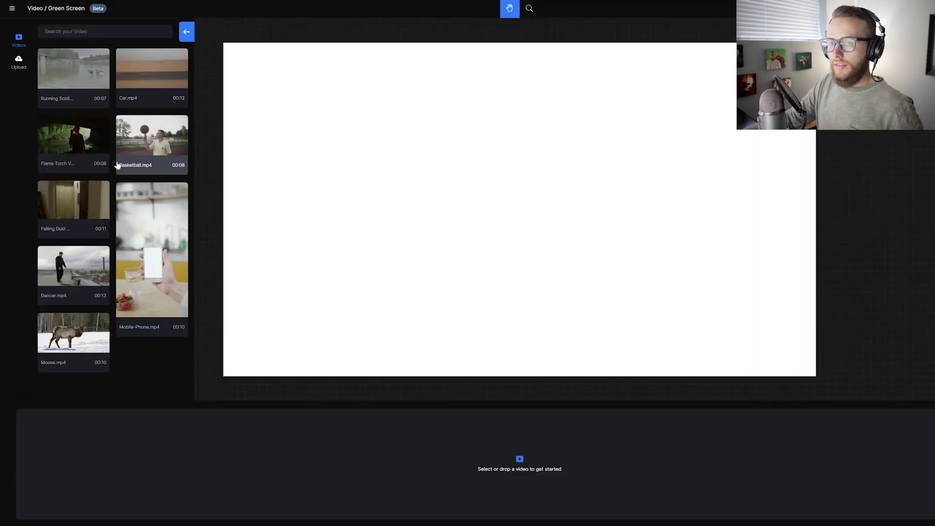
- Load the Flame Torch VFX BG Plate clip from the Videos library into the editor
drag(339, 175, 356, 177)
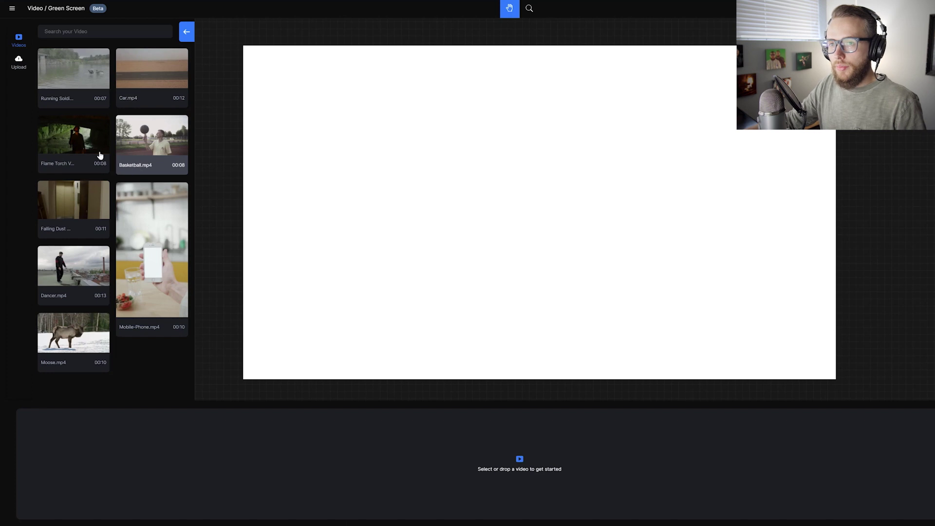
drag(100, 155, 285, 441)
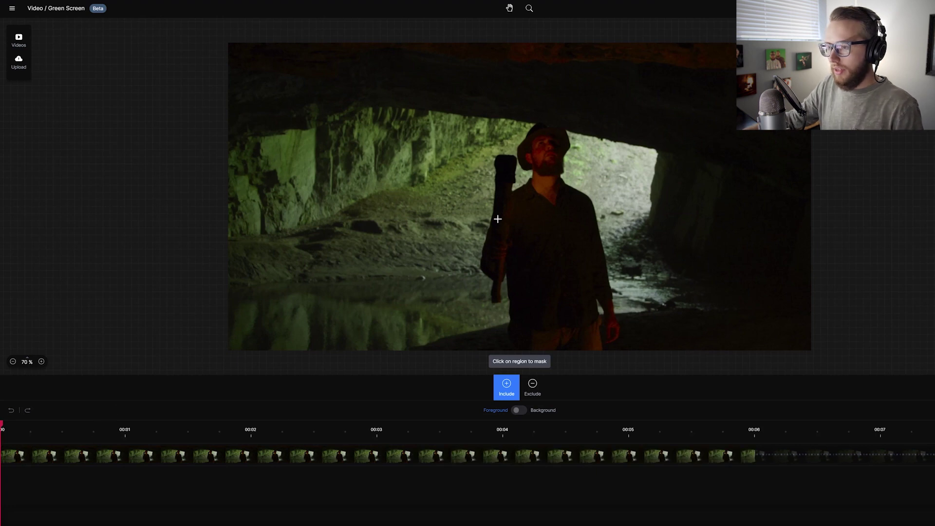
- Add include points on the torch man's hat and body, then scrub to 00:04 to check the mask
click(545, 148)
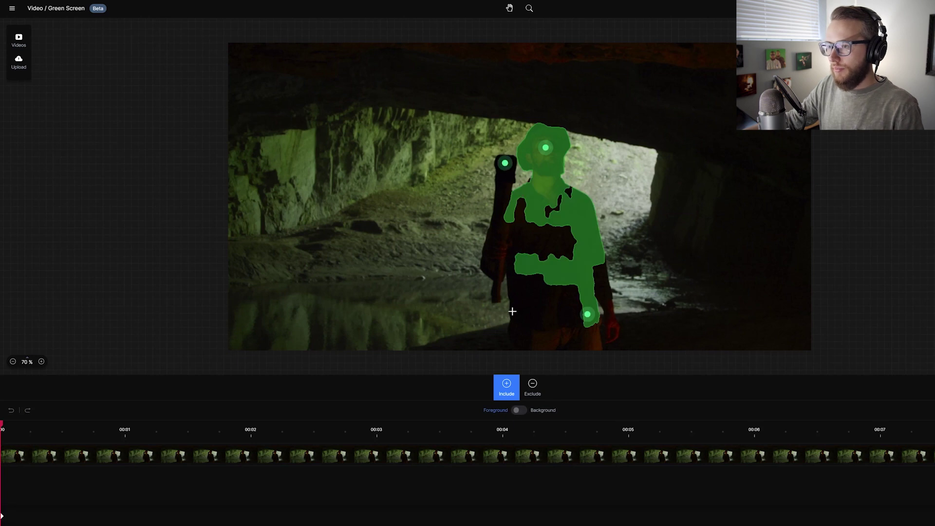
click(496, 269)
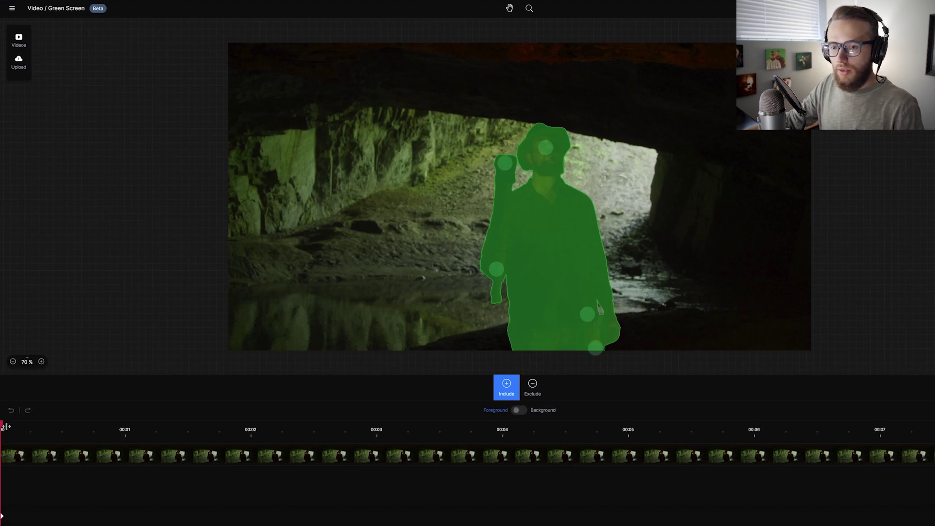
click(2, 516)
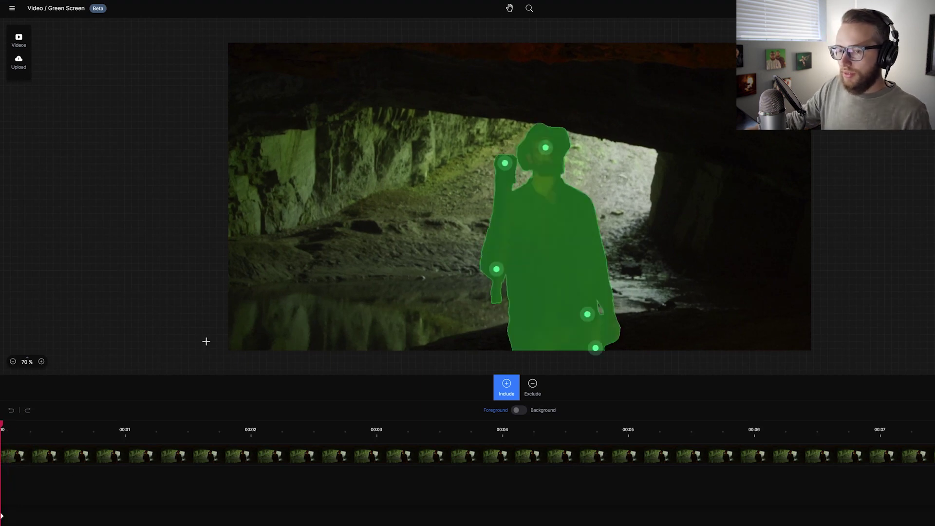
drag(2, 516, 499, 455)
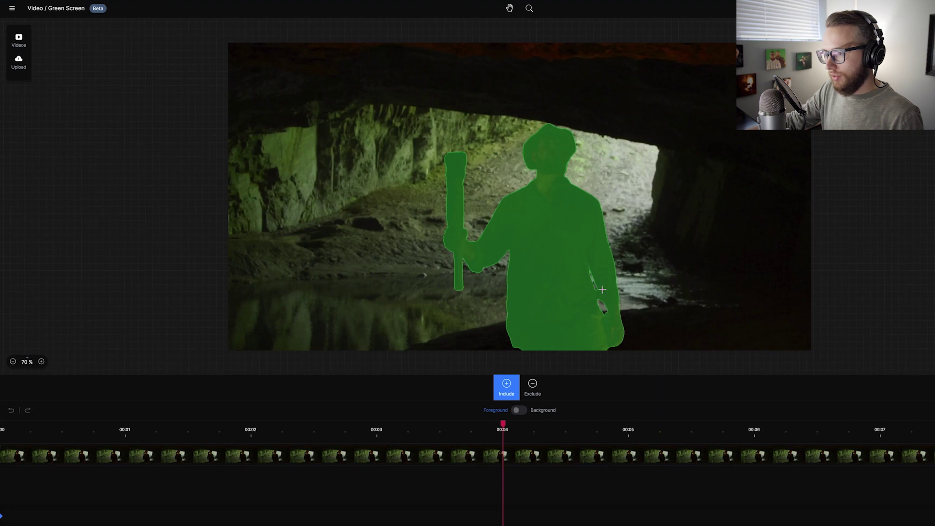
- Zoom in, reselect Include, and add the hat brim to the mask near the clip's end
scroll(595, 276, up, 5)
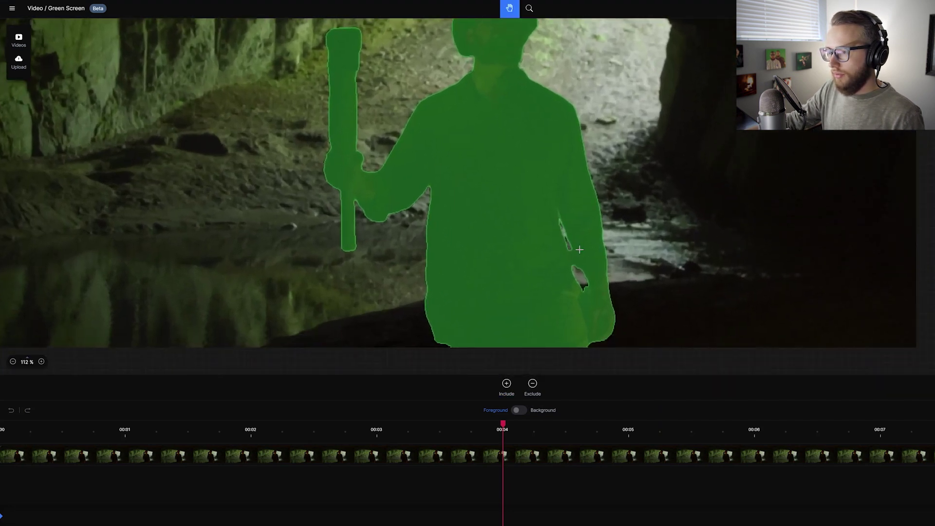
scroll(560, 228, down, 6)
key(h)
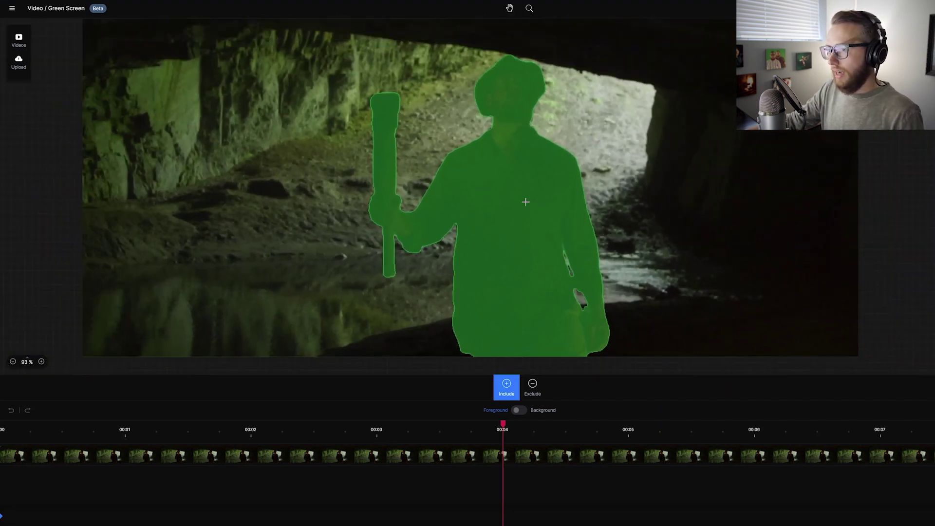
click(507, 387)
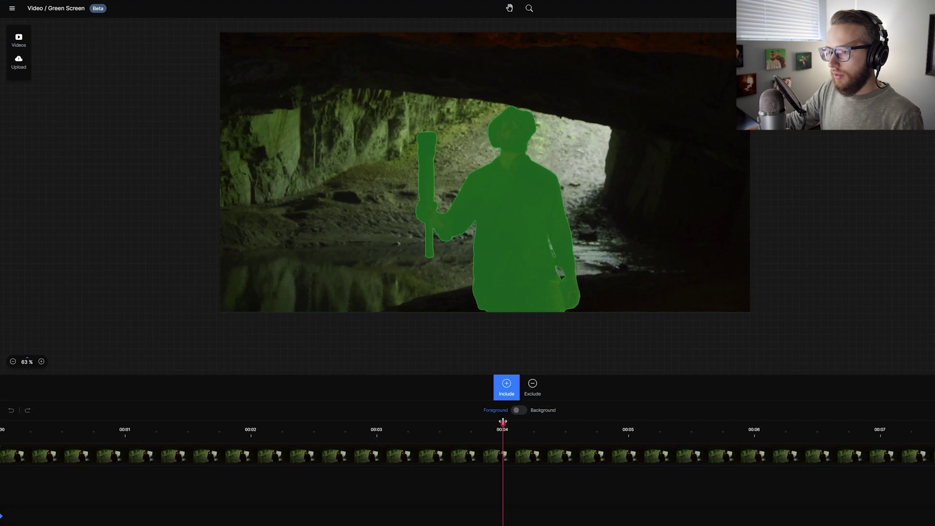
drag(503, 424, 933, 424)
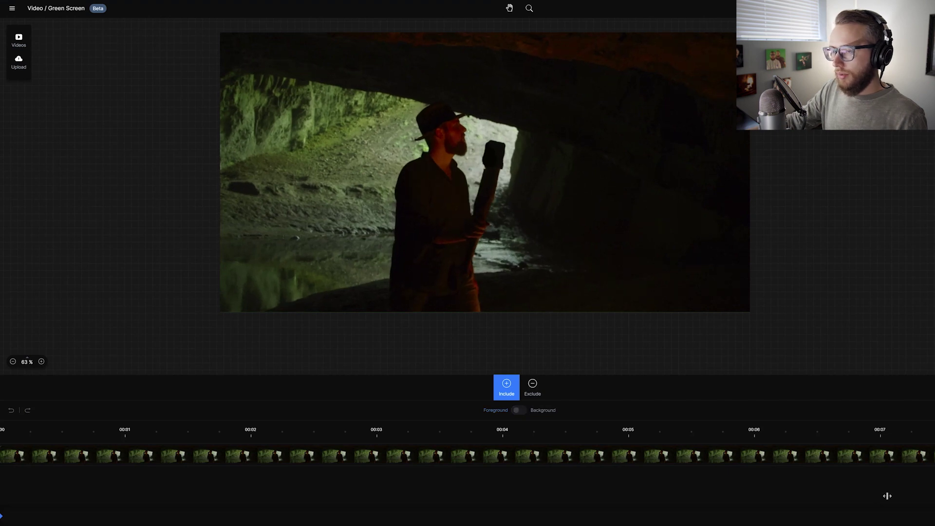
scroll(449, 123, up, 10)
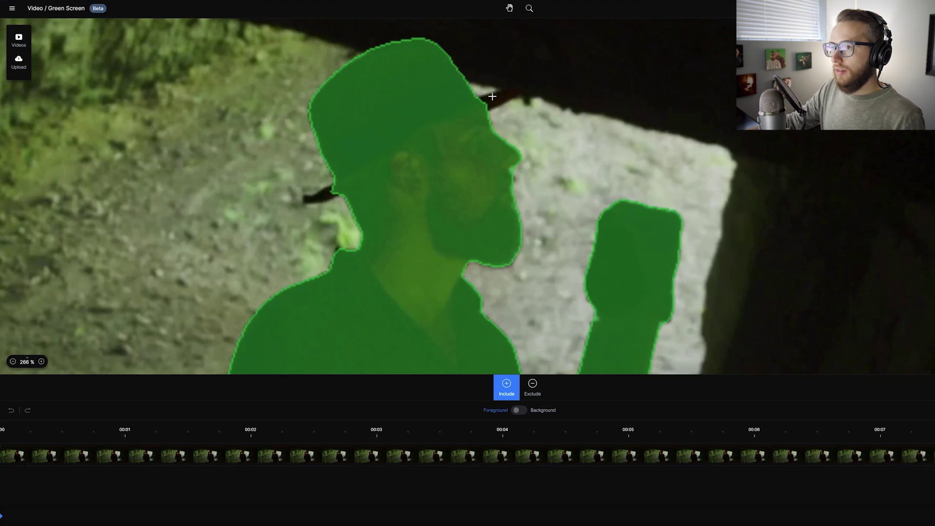
click(515, 92)
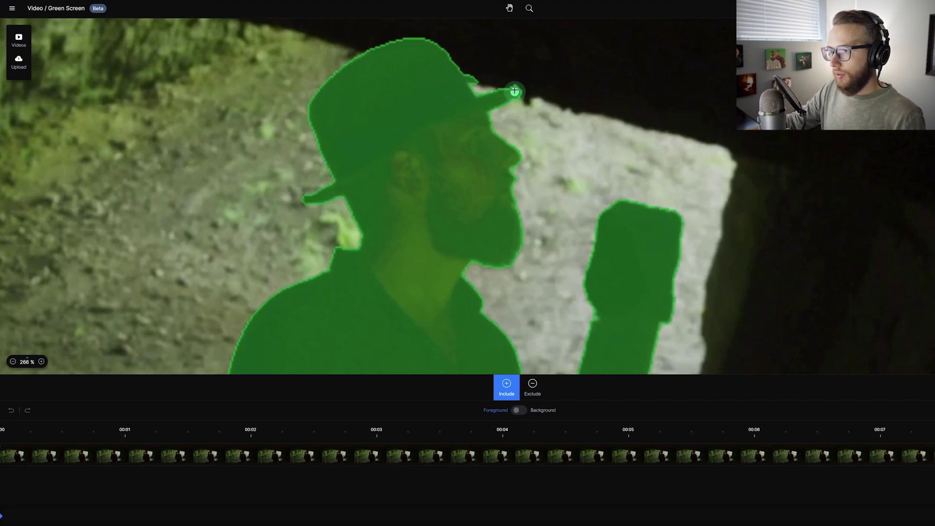
- Add include points mid-clip and at 00:07 so the mask holds on the whole man
scroll(427, 164, down, 7)
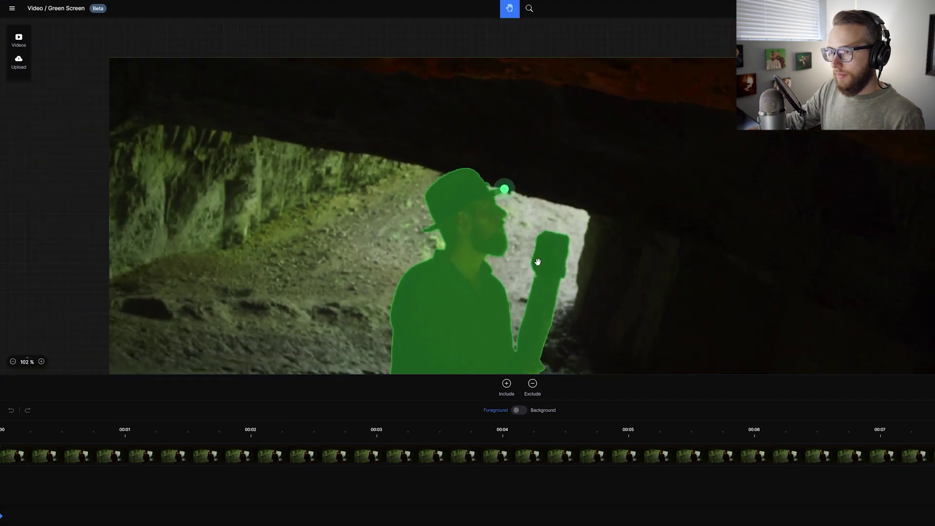
scroll(502, 166, down, 2)
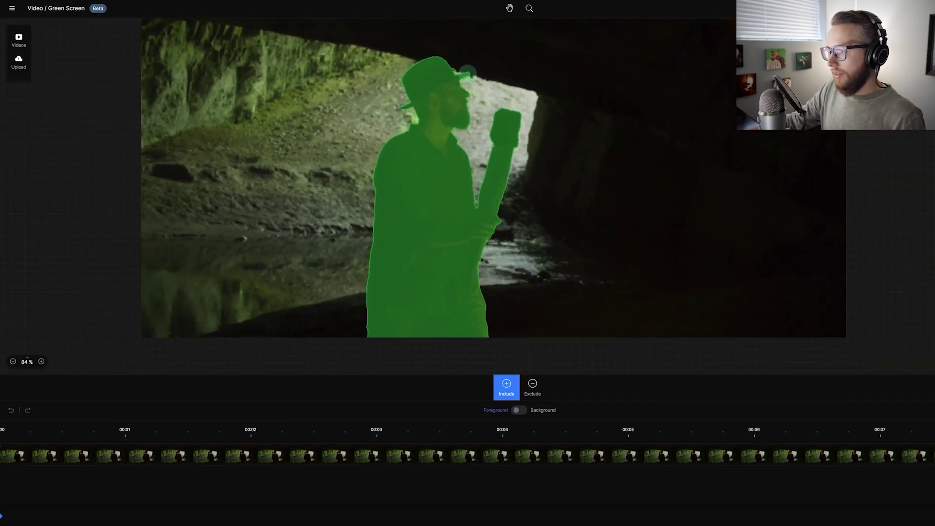
drag(901, 425, 352, 424)
click(518, 208)
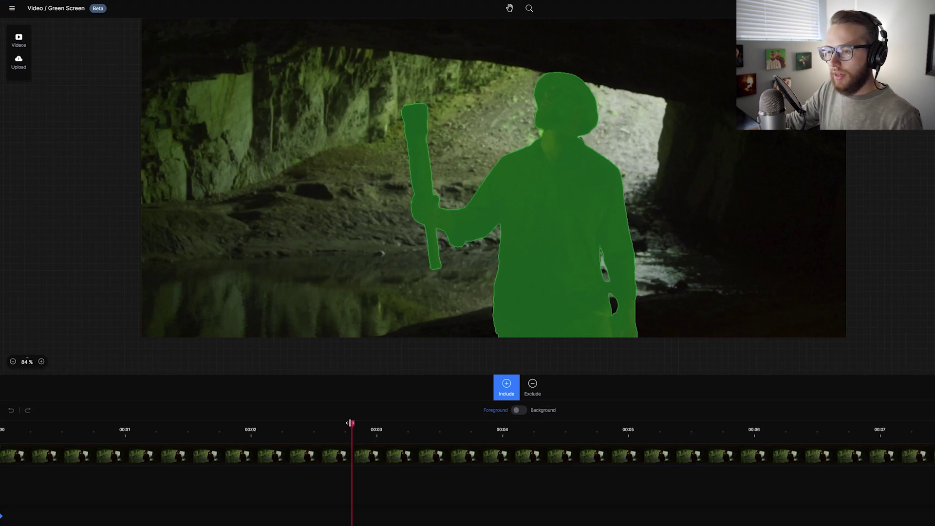
drag(349, 423, 872, 428)
click(481, 100)
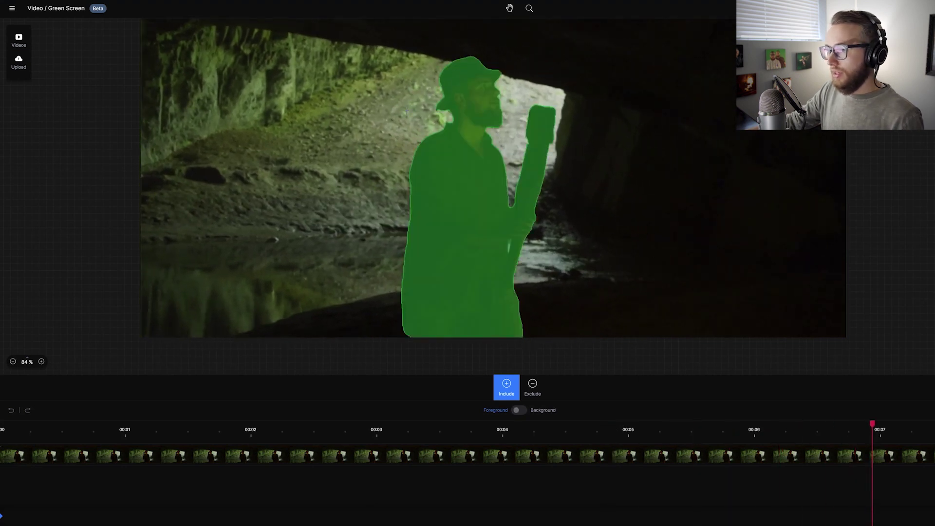
- Preview the man on green and exclude the background gap between his body and torch
click(910, 142)
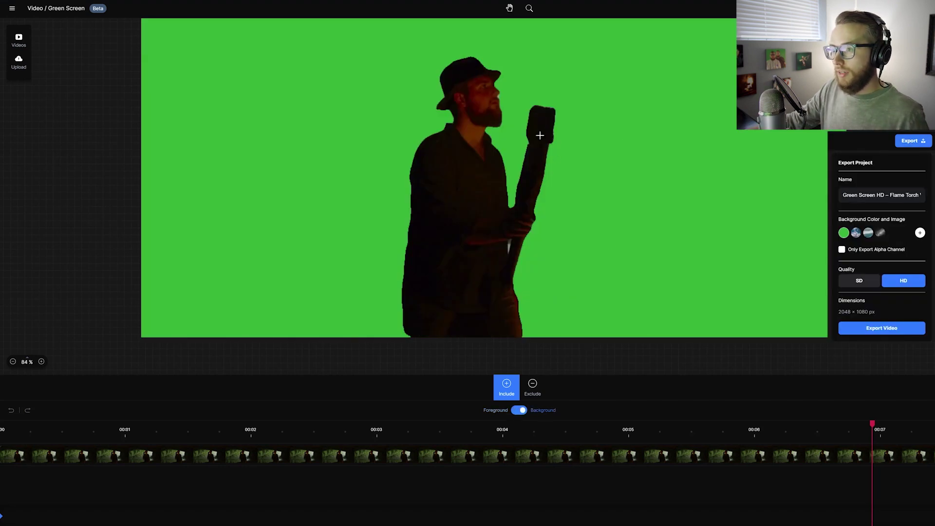
scroll(507, 247, up, 5)
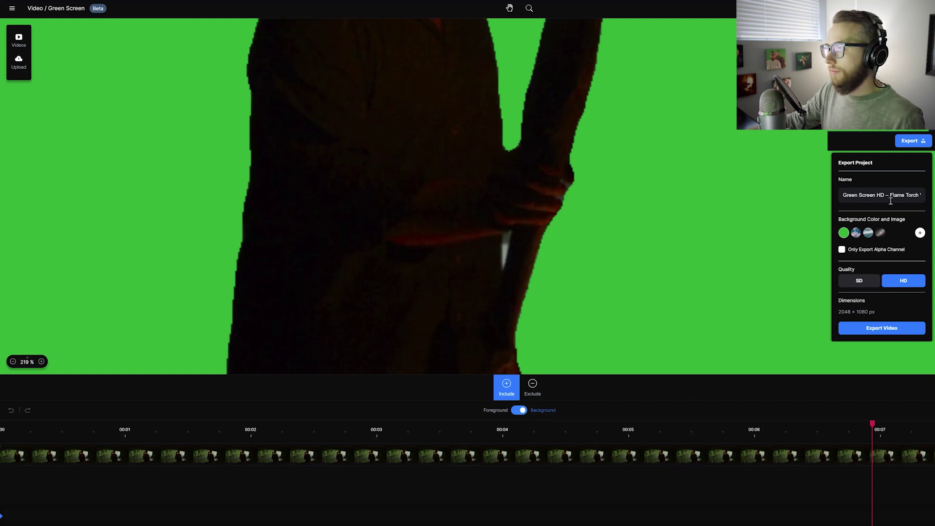
click(532, 386)
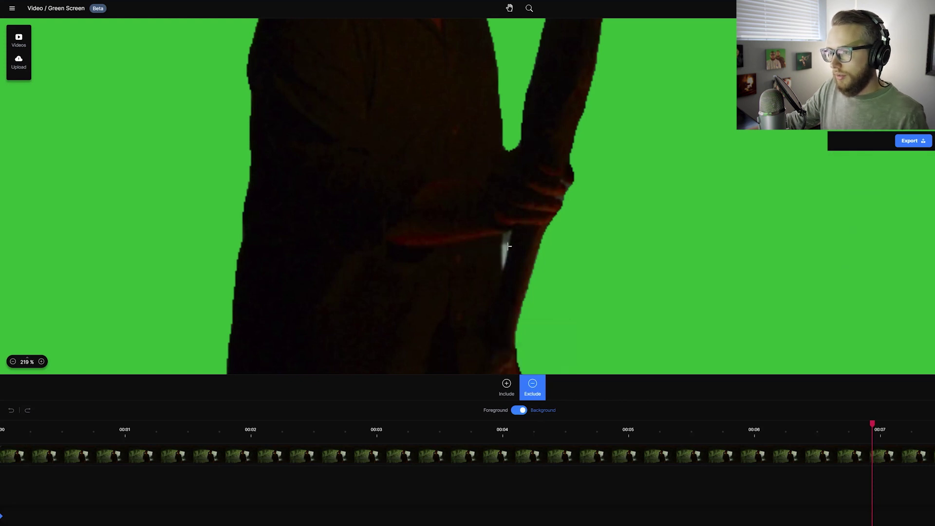
scroll(507, 252, up, 4)
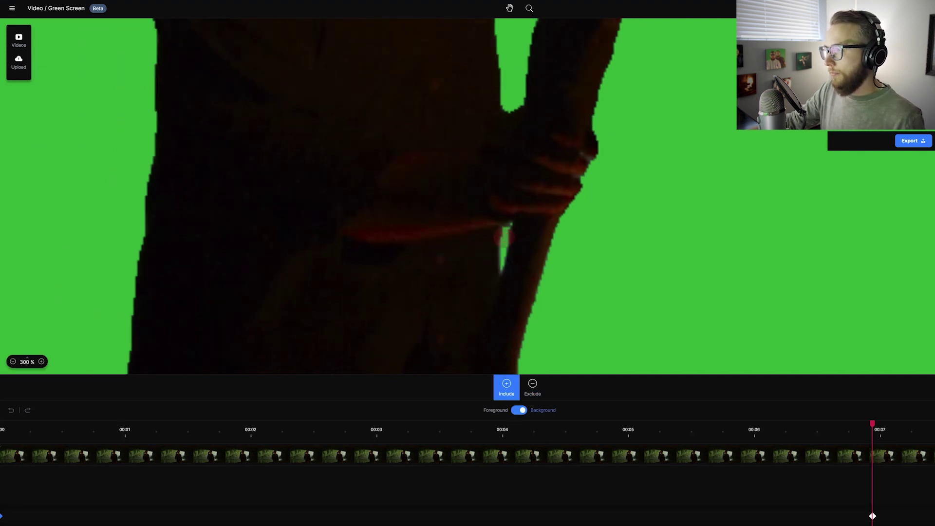
click(903, 143)
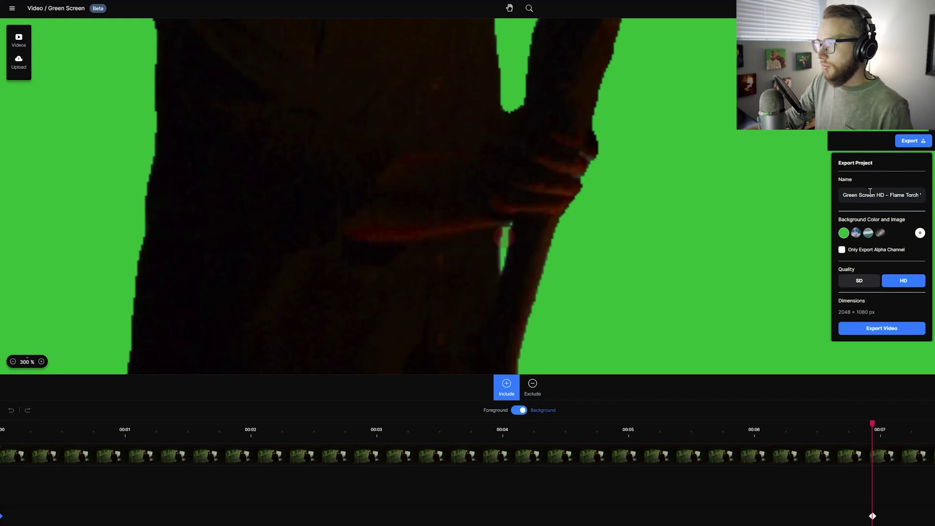
- Enable Only Export Alpha Channel and start the HD matte export of the torch man clip
click(885, 194)
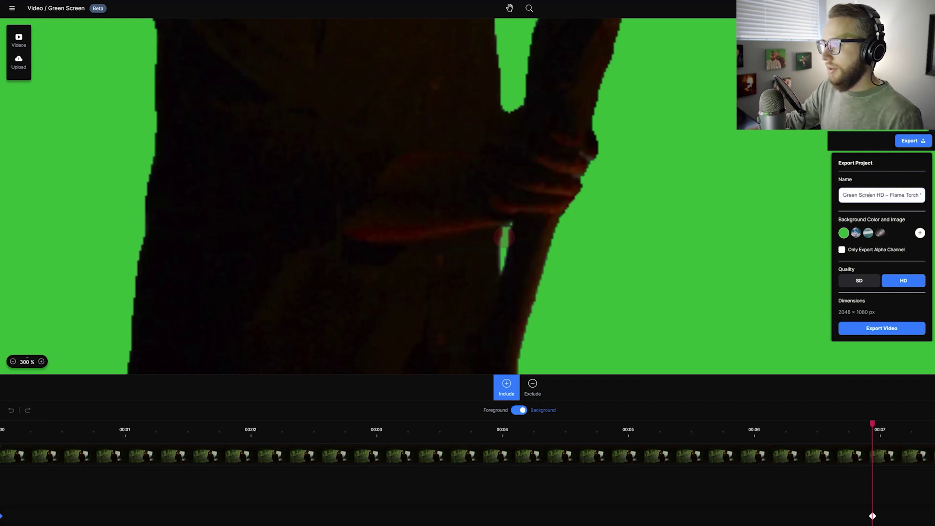
scroll(572, 195, down, 10)
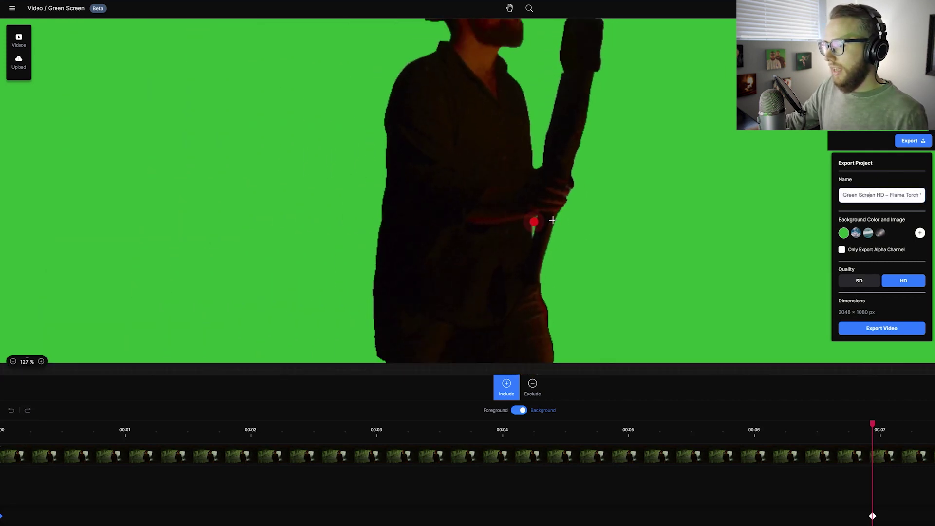
drag(607, 144, 552, 195)
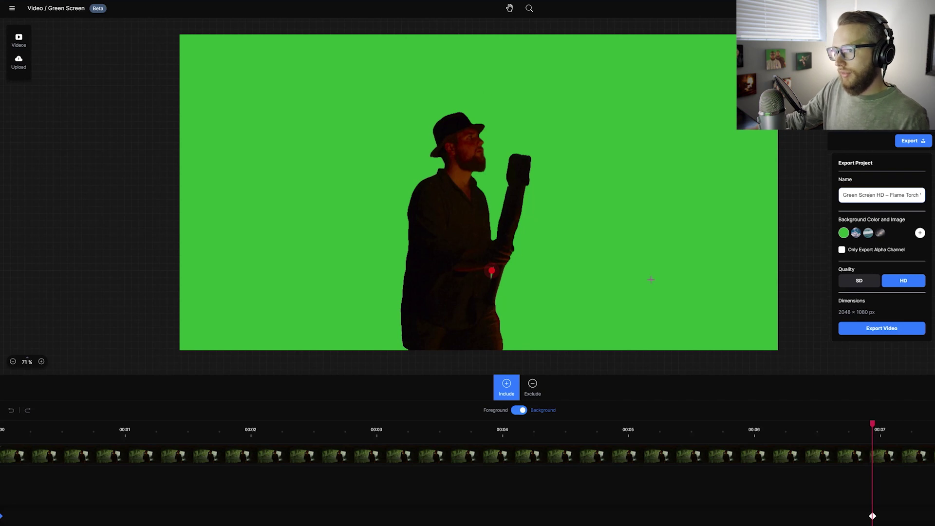
click(842, 250)
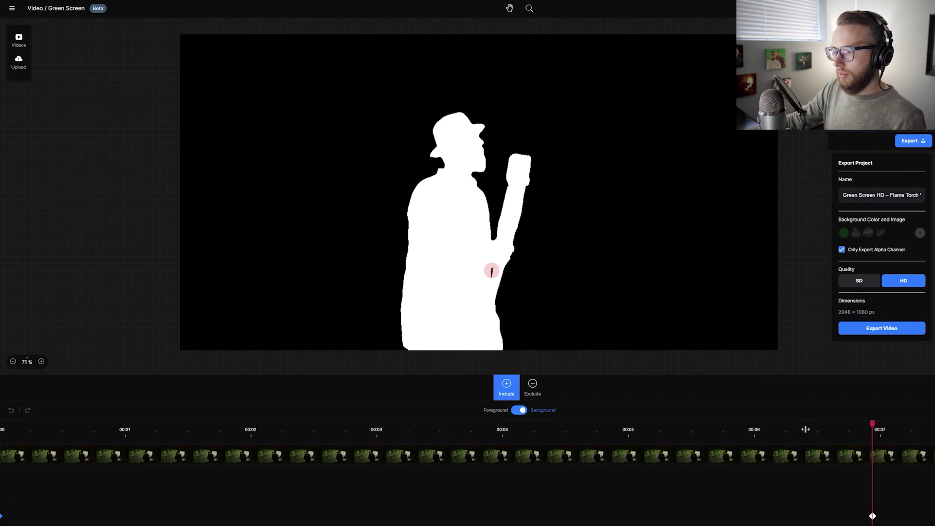
drag(799, 431, 768, 432)
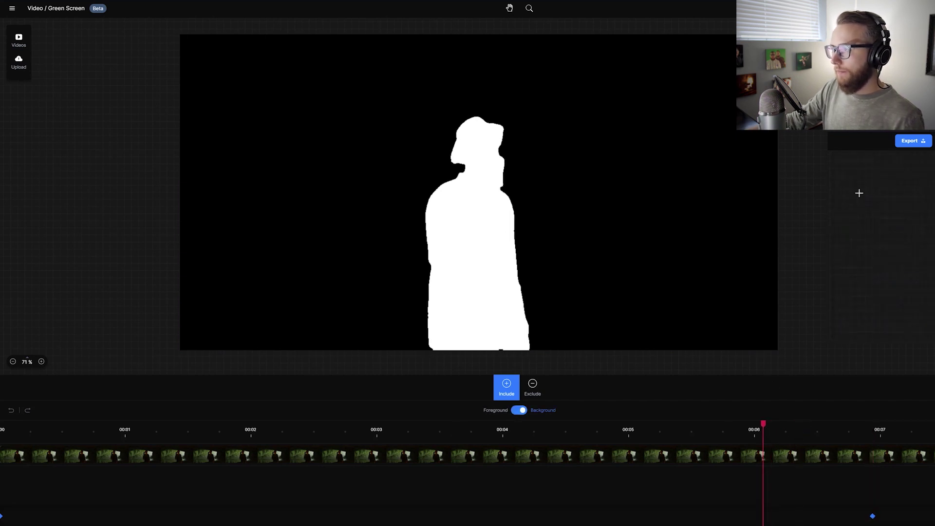
drag(347, 424, 318, 424)
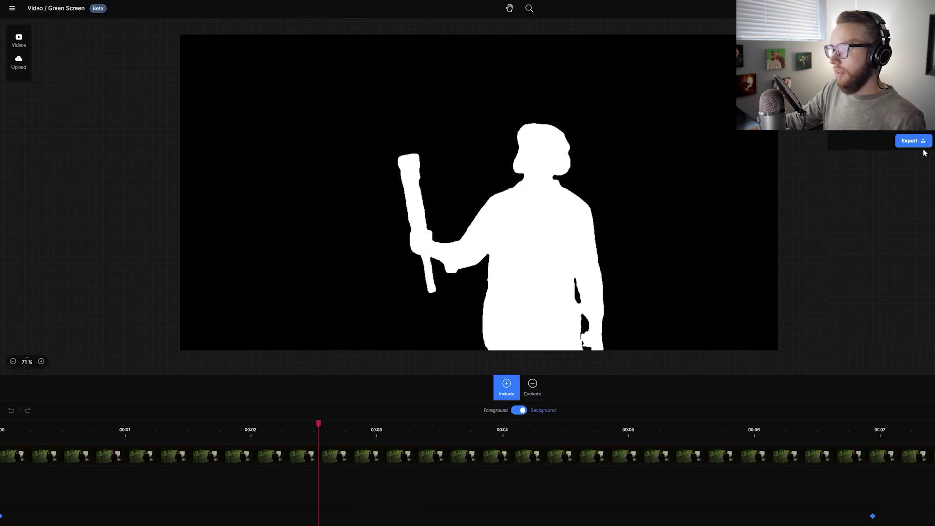
click(909, 143)
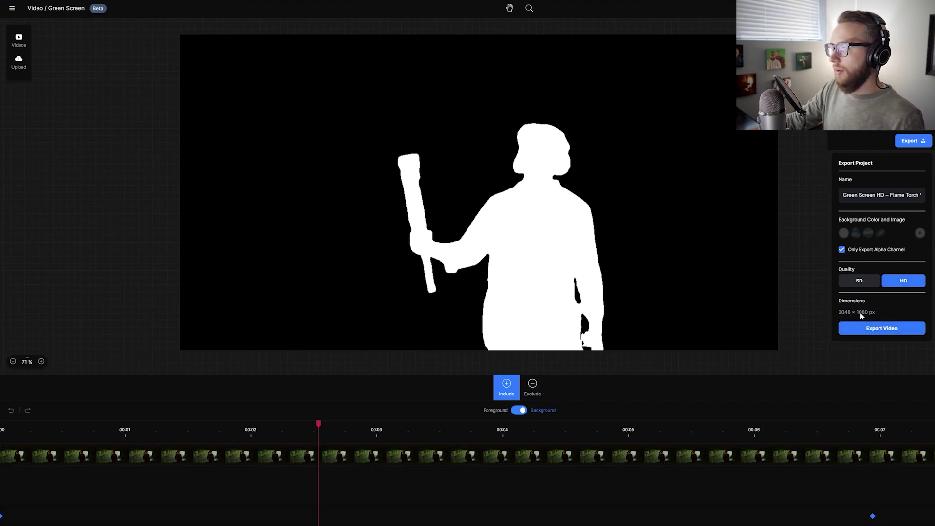
click(884, 328)
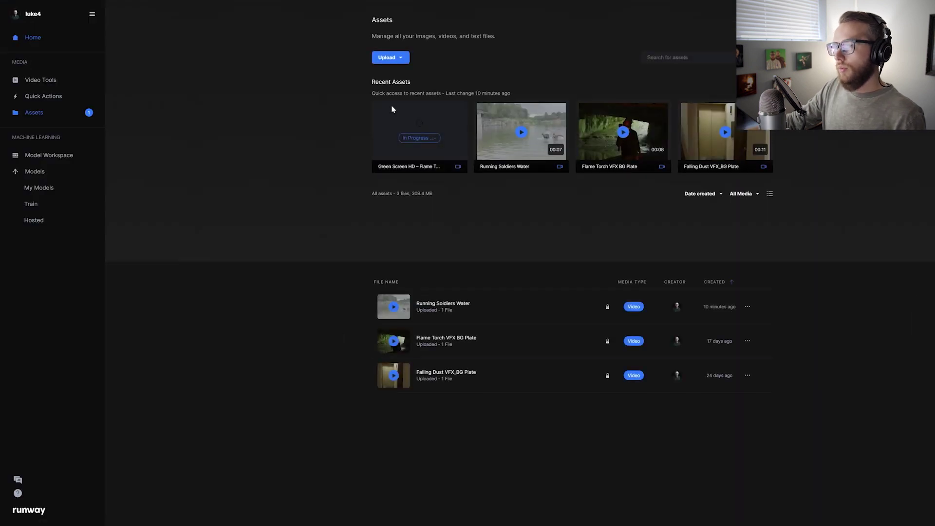
- Open and play the Running Soldiers Water asset, then go back to Home
click(497, 155)
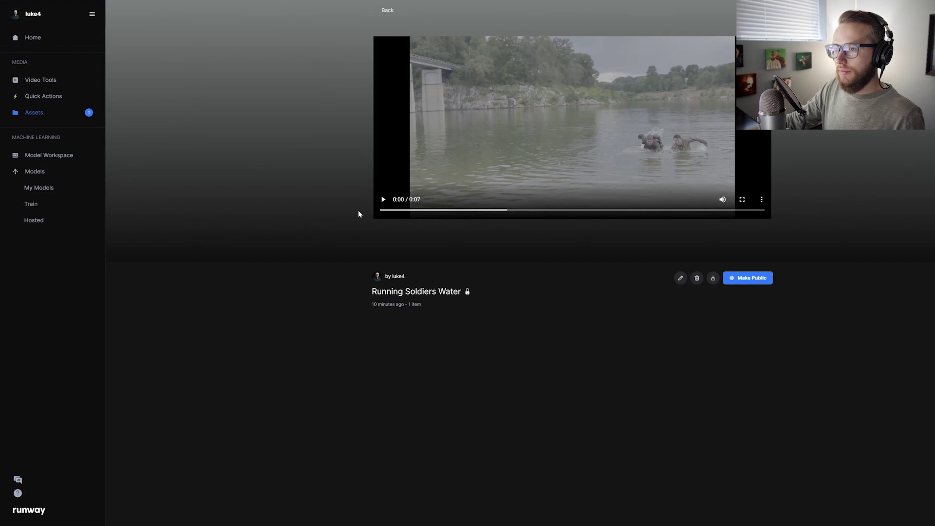
click(383, 199)
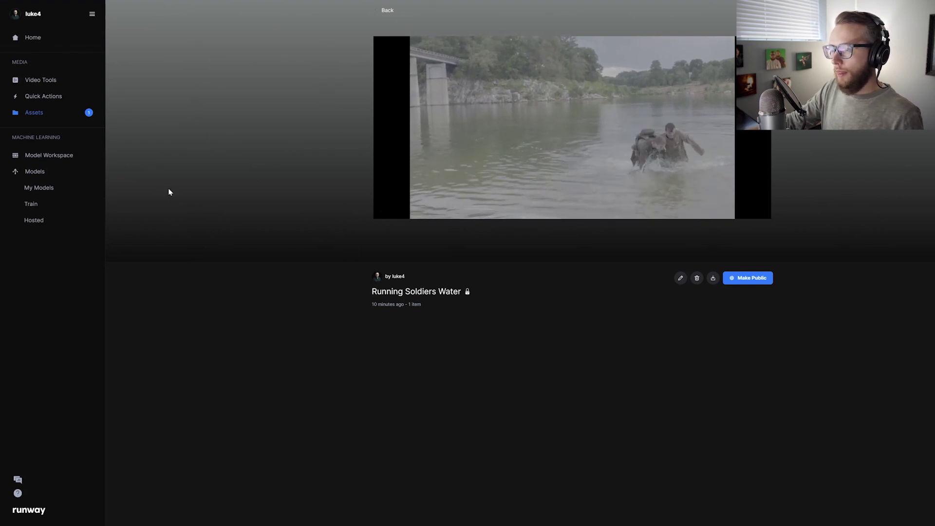
mouse_move(697, 147)
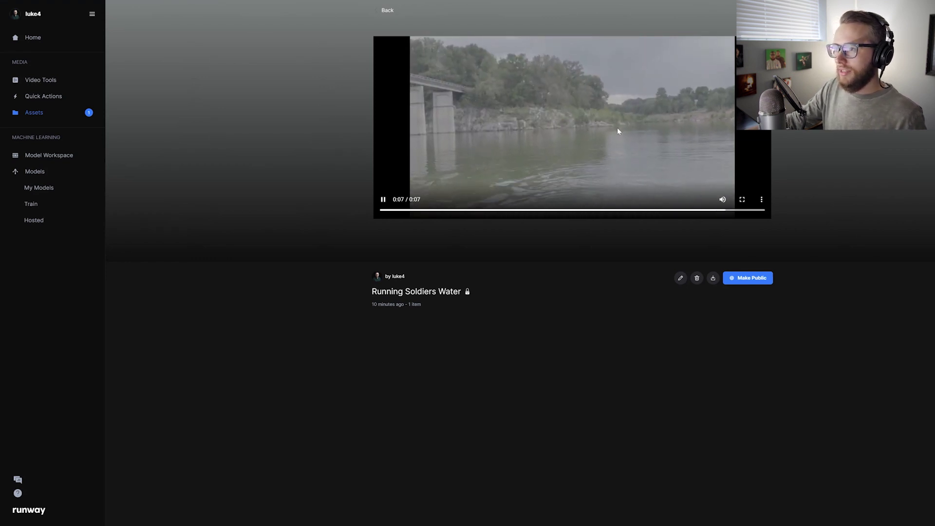
click(34, 39)
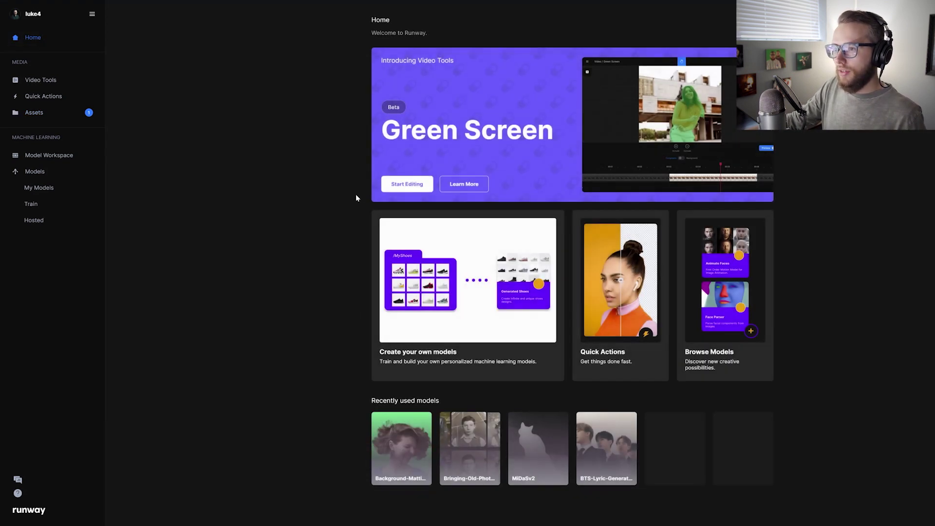
- Clear the torch composition and load the Running Soldiers Water clip onto the canvas
click(408, 183)
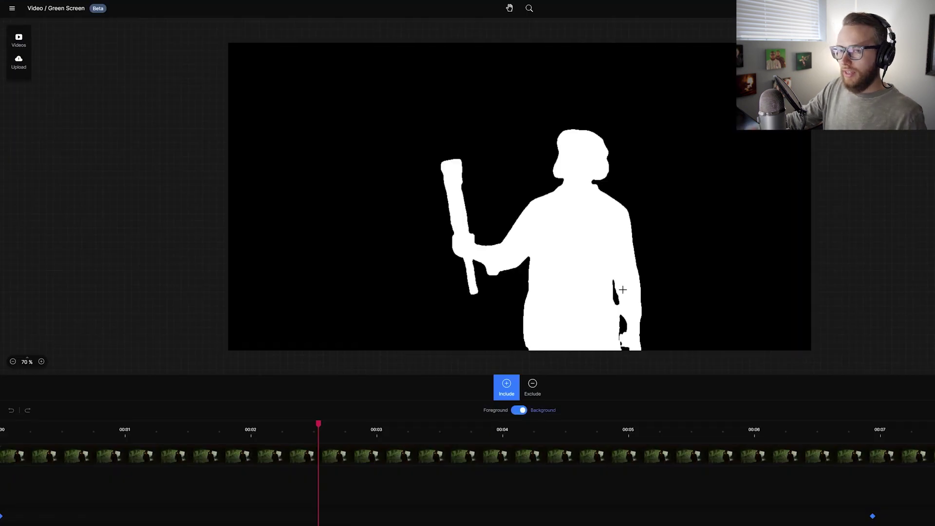
click(12, 9)
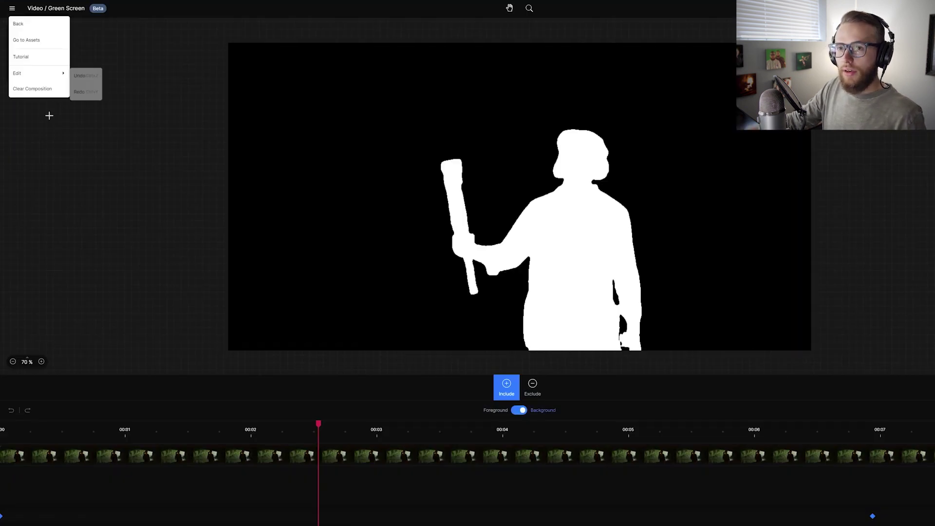
click(37, 90)
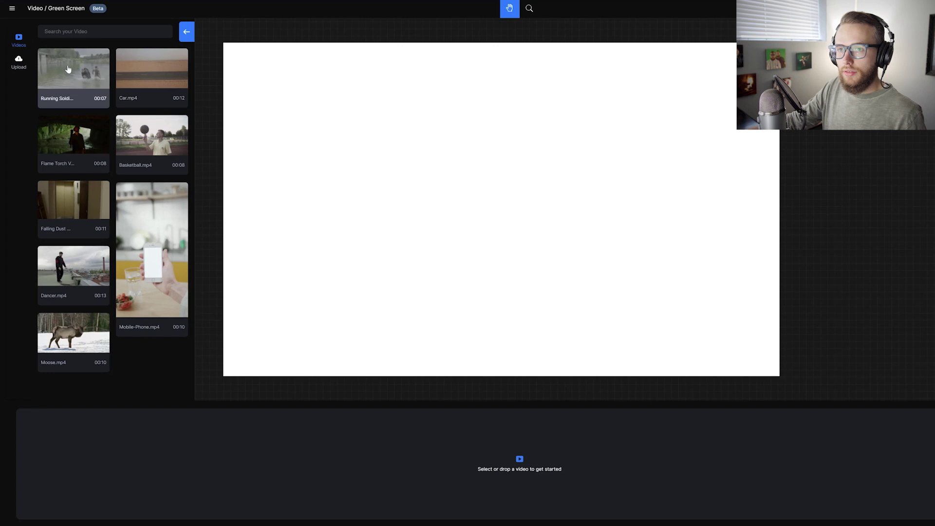
drag(68, 71, 376, 319)
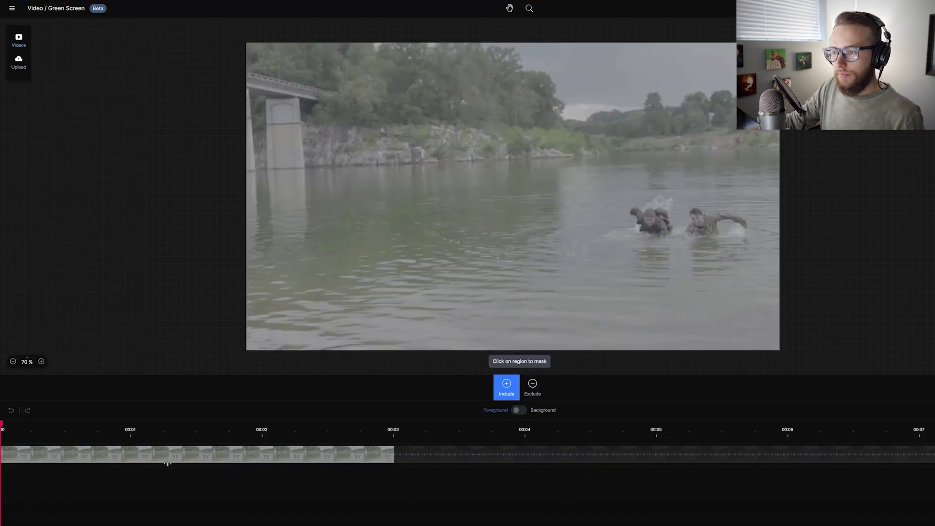
drag(79, 432, 525, 445)
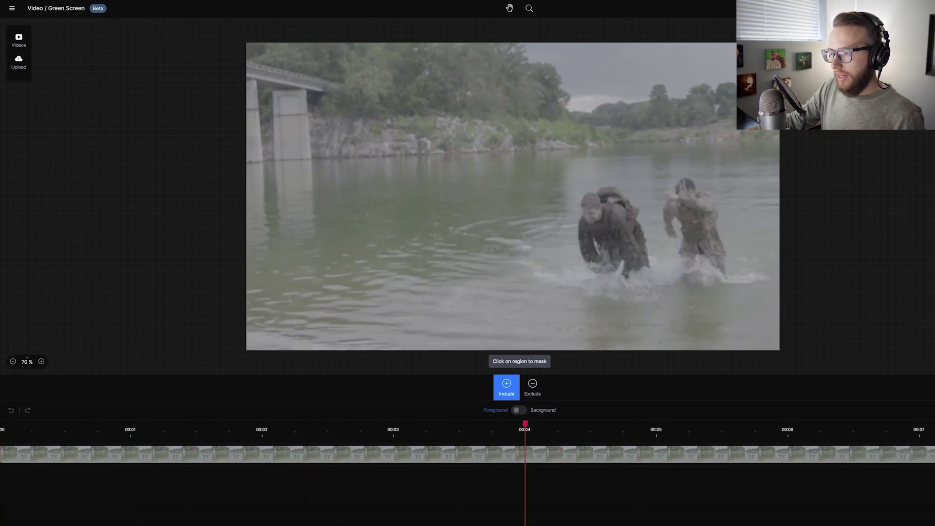
- Add an include point on the front soldier and scrub from the opening frames to check tracking
click(591, 204)
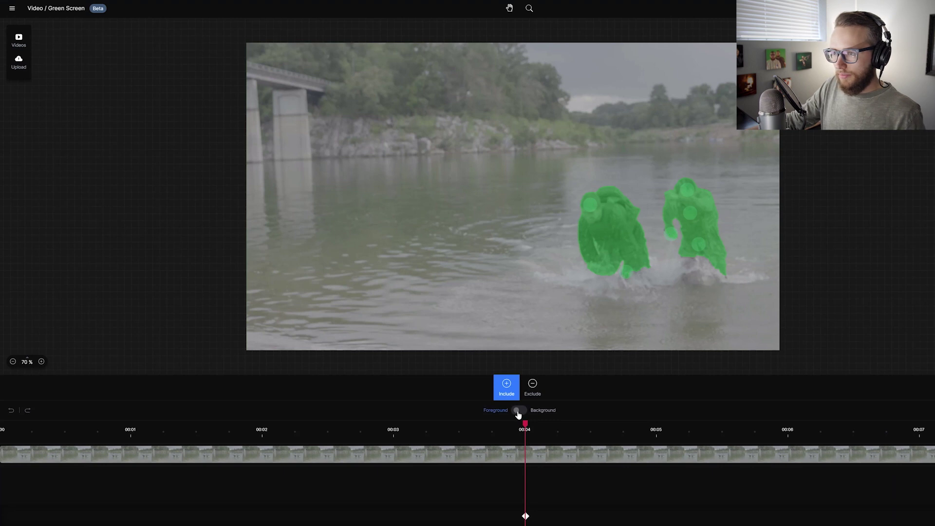
drag(527, 427, 261, 435)
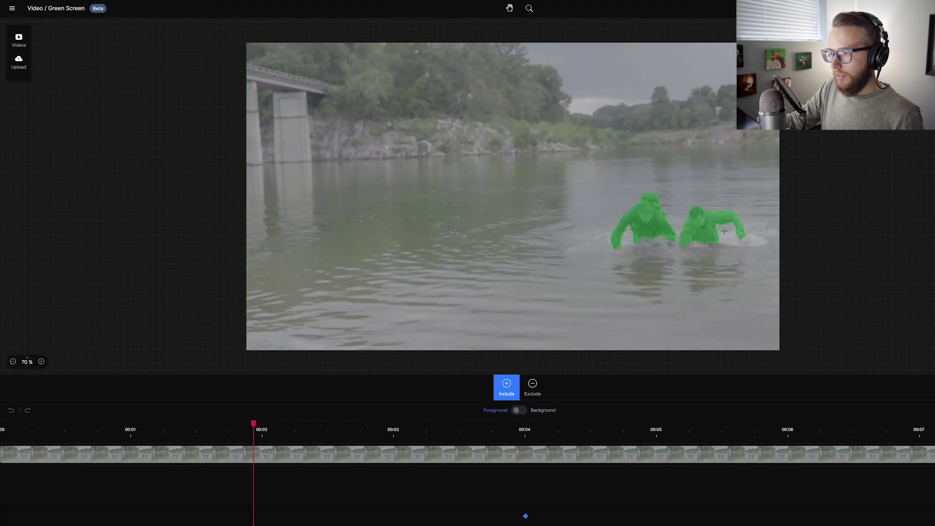
scroll(674, 228, up, 5)
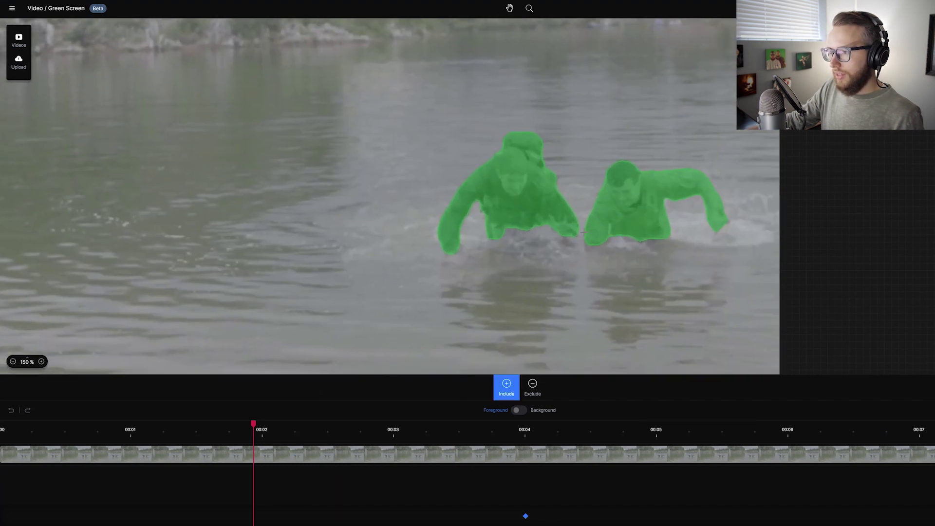
drag(249, 429, 101, 431)
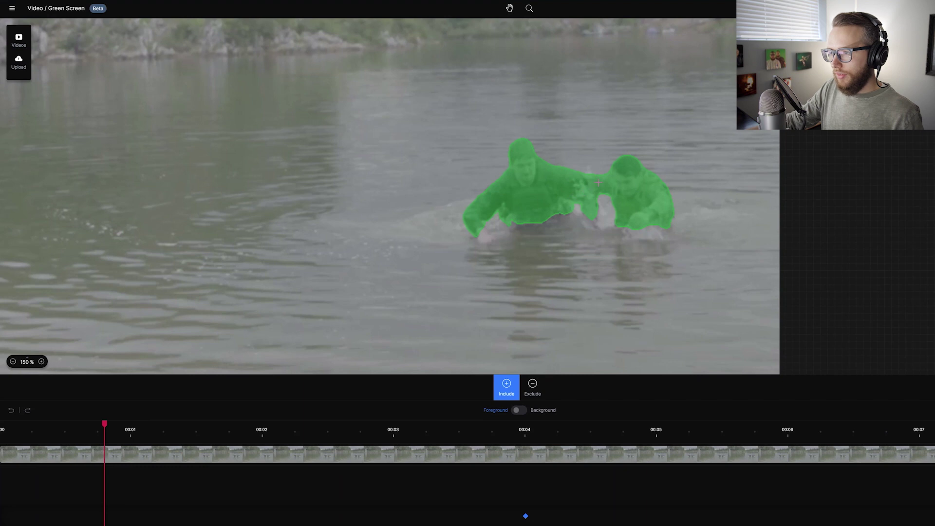
drag(82, 423, 615, 422)
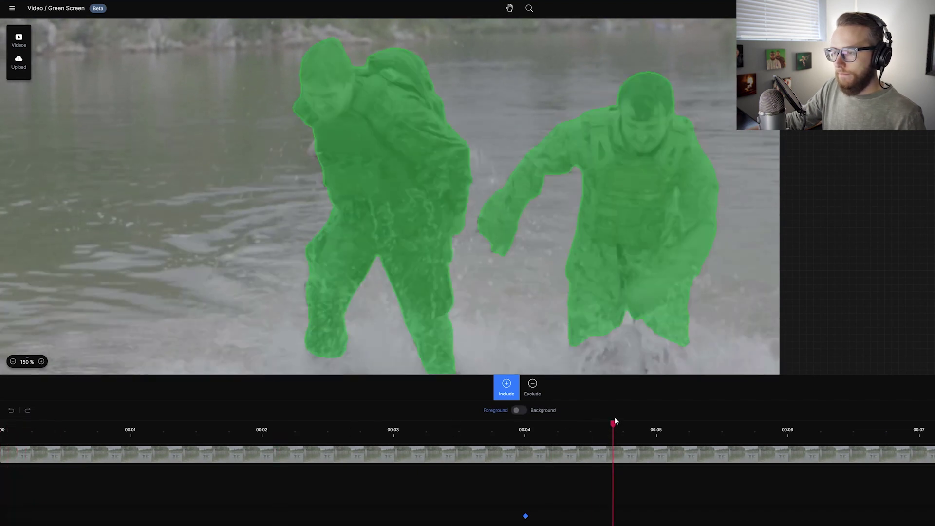
scroll(554, 331, down, 5)
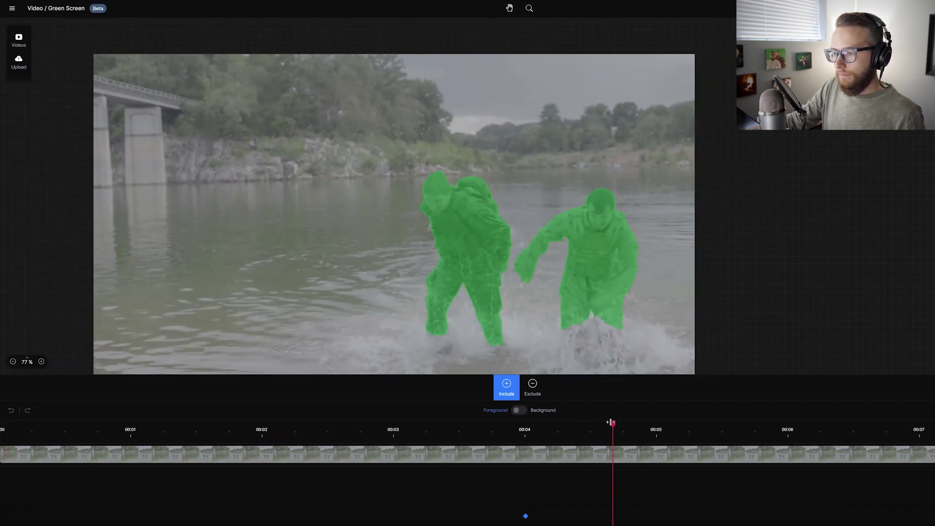
drag(611, 422, 841, 427)
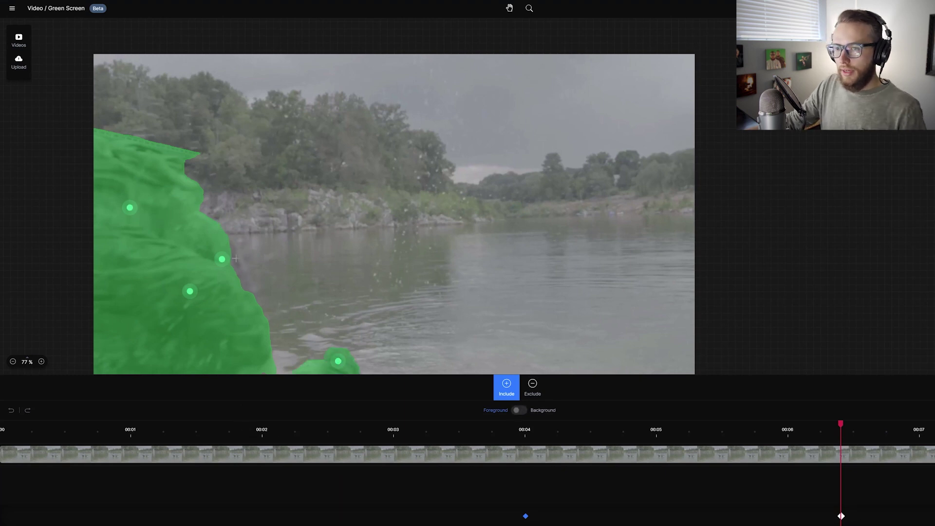
- Scrub between about 00:05.2 and 00:05.6 and review the soldiers' mask on nearby frames
drag(782, 429, 763, 432)
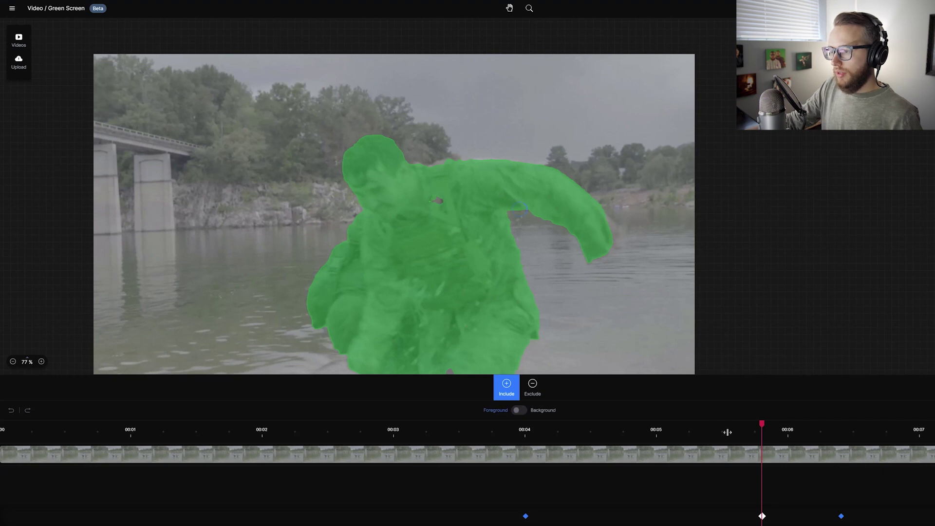
drag(739, 431, 658, 431)
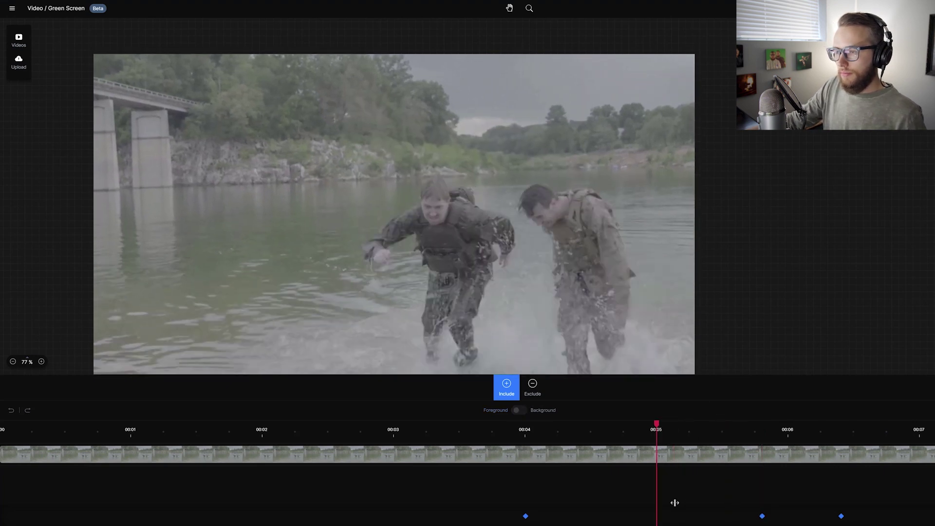
scroll(492, 194, up, 5)
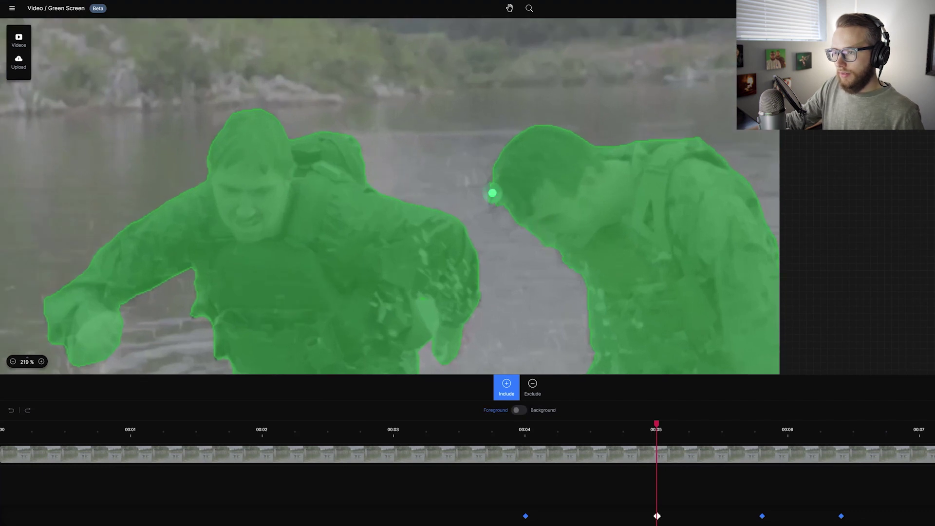
scroll(601, 276, down, 5)
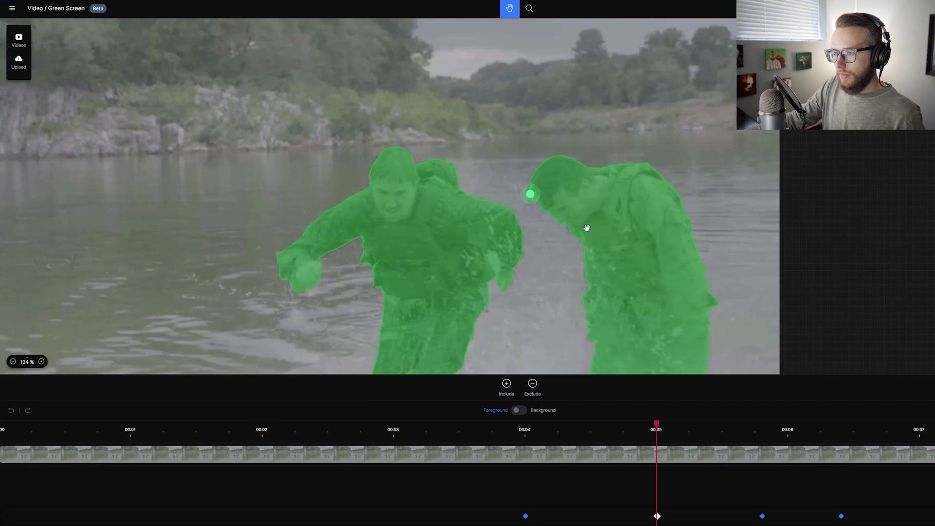
scroll(596, 233, down, 1)
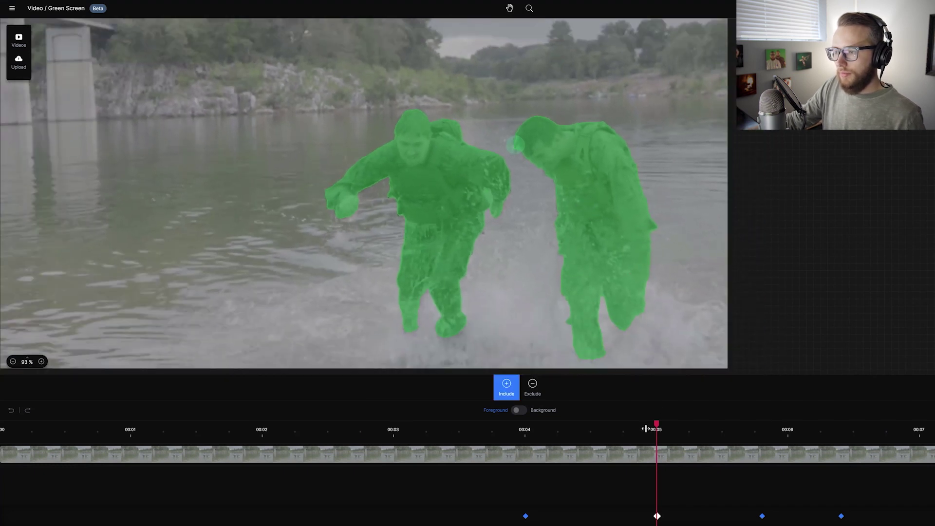
drag(647, 429, 580, 430)
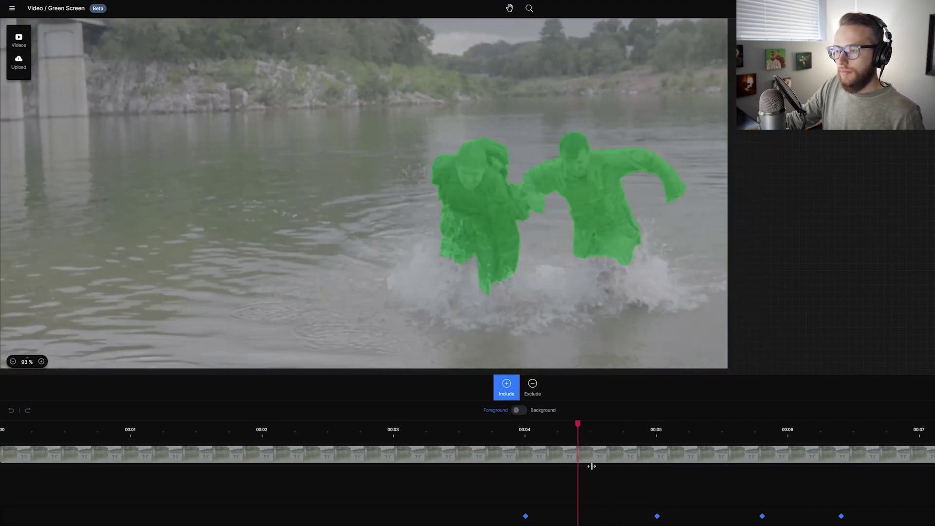
drag(572, 433, 612, 433)
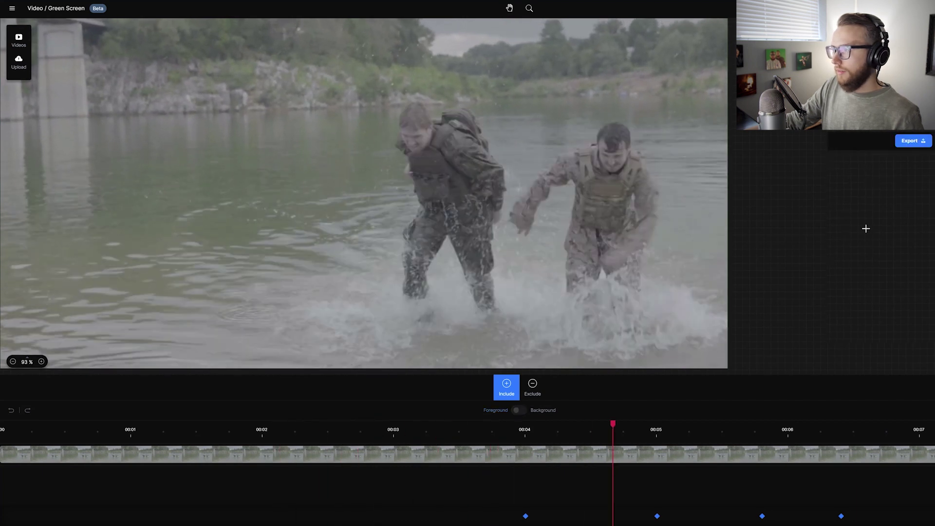
- Export the running soldiers clip in HD as an alpha-channel-only matte
click(911, 142)
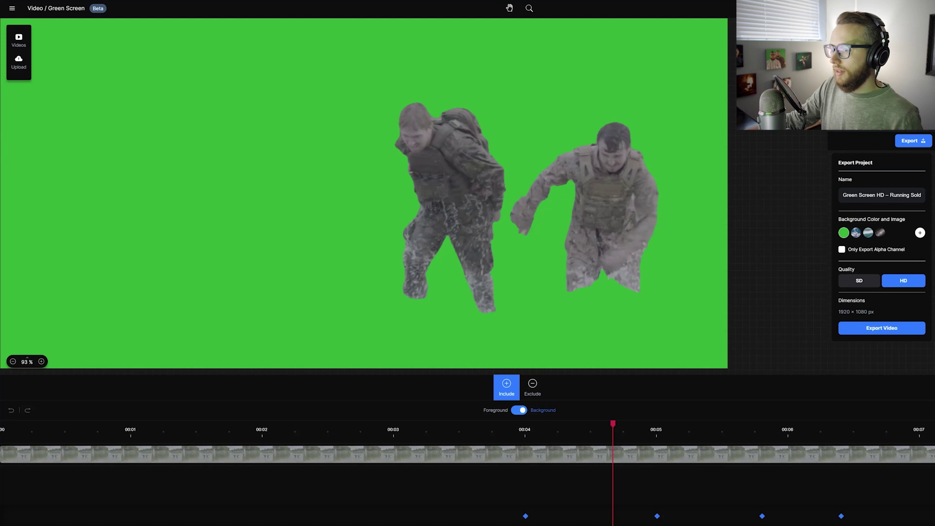
click(841, 250)
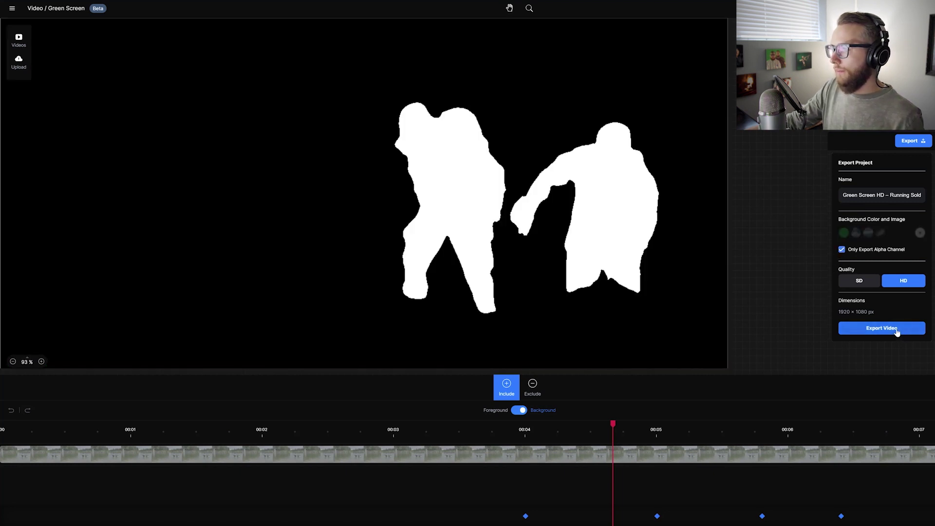
click(874, 334)
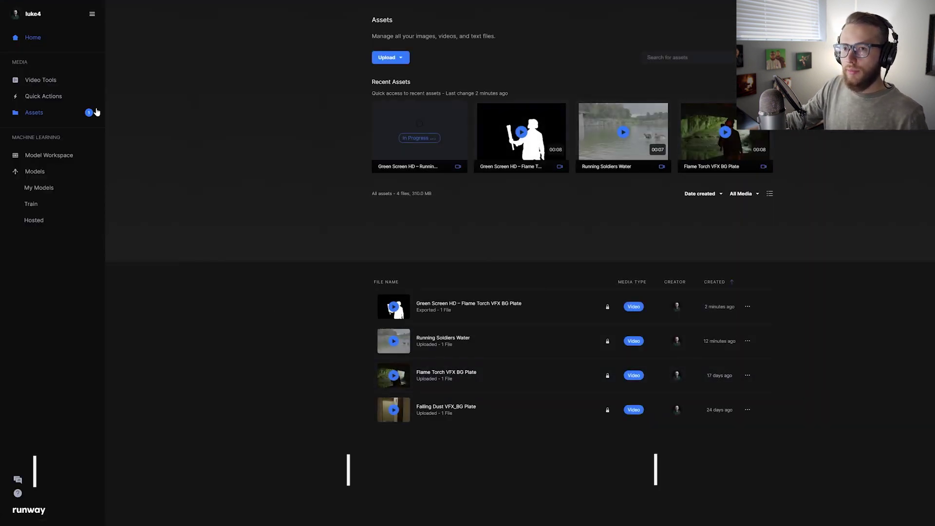
- Reopen the Green Screen editor from Home, clear the old composition, and load the Falling Dust clip
click(32, 38)
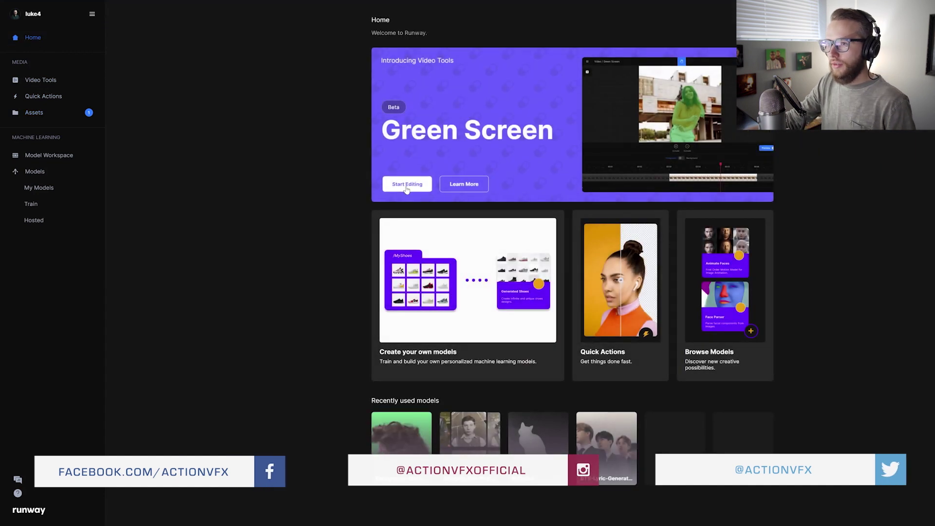
click(406, 185)
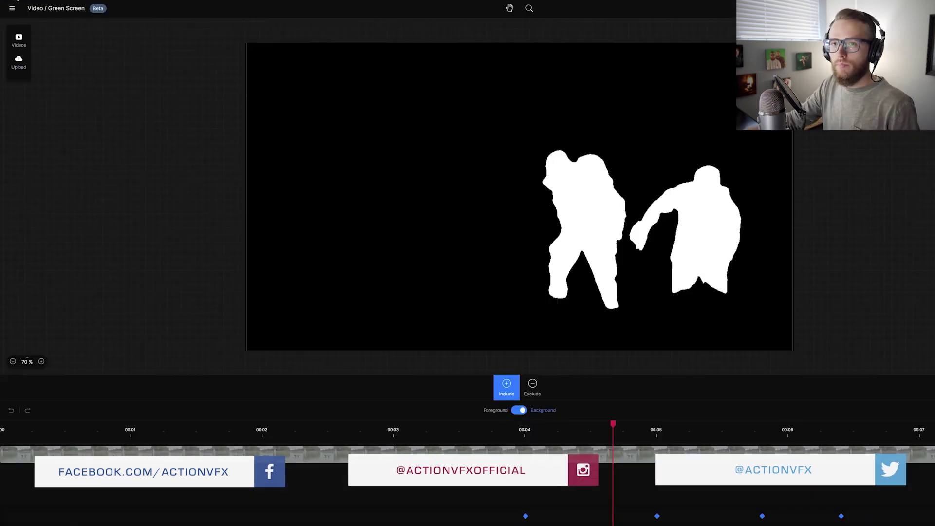
click(12, 8)
click(42, 89)
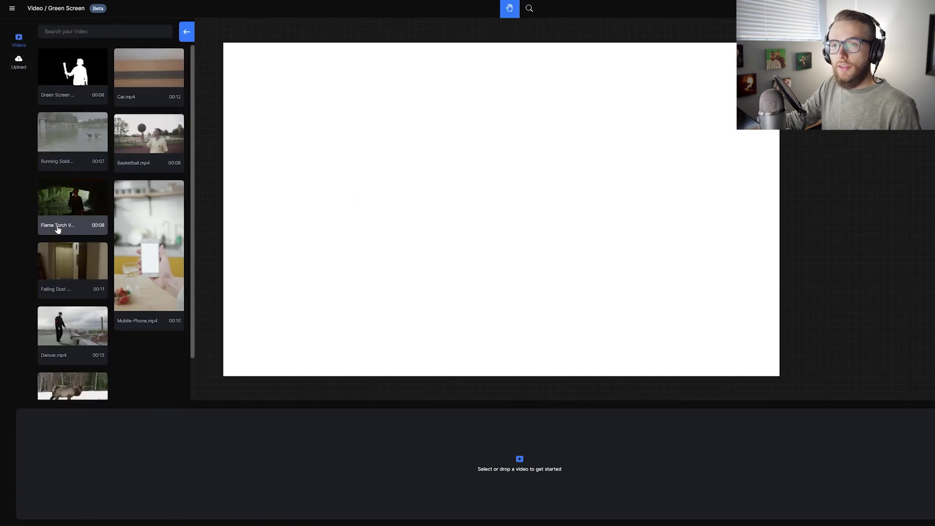
scroll(64, 141, down, 2)
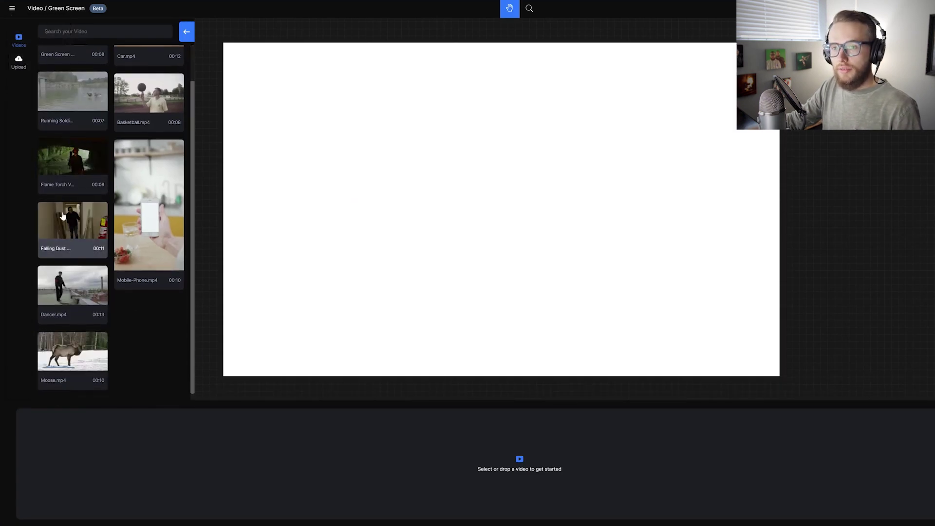
drag(63, 216, 379, 219)
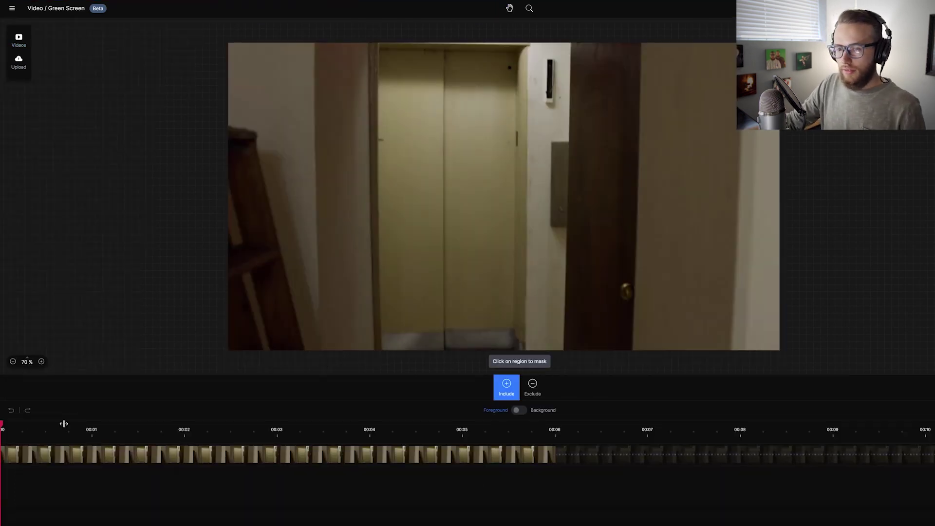
- Scrub the hallway clip to the arms-outstretched frame near 00:07 and zoom the preview in slightly
drag(13, 426, 653, 484)
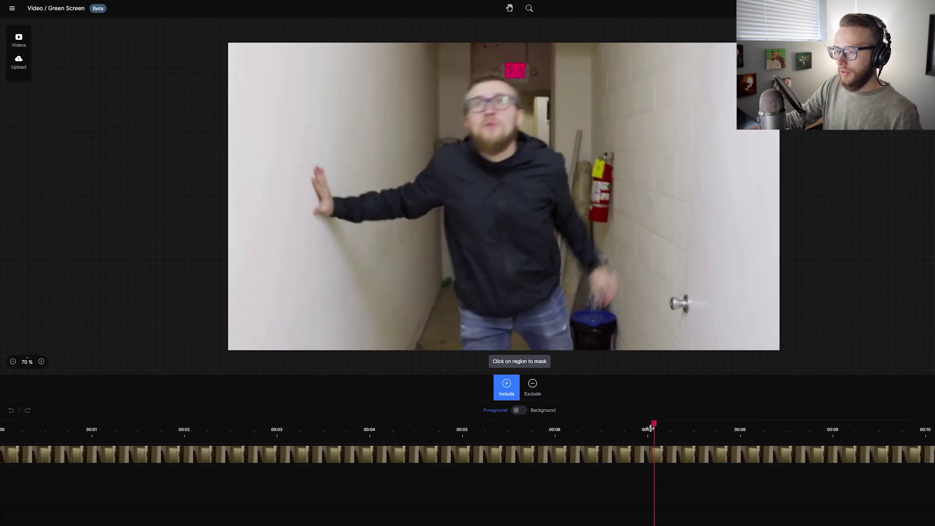
drag(650, 428, 629, 426)
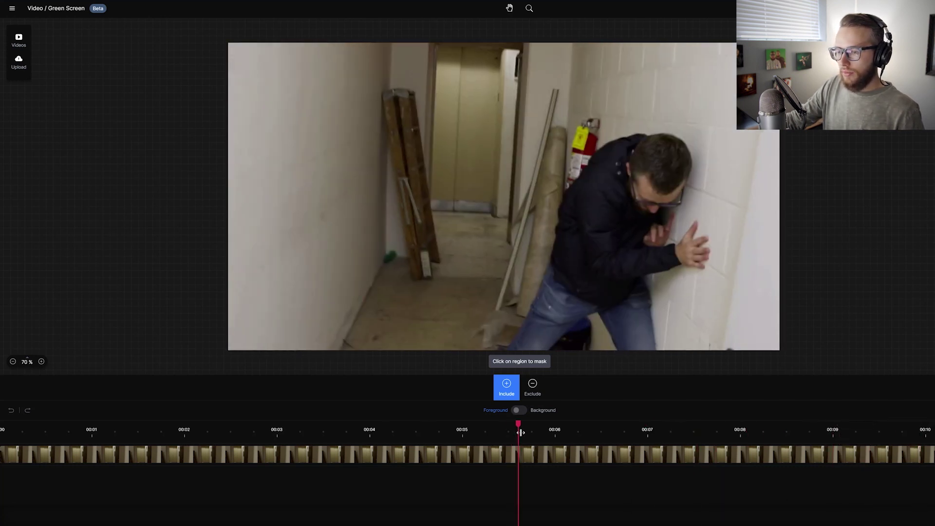
drag(520, 432, 633, 445)
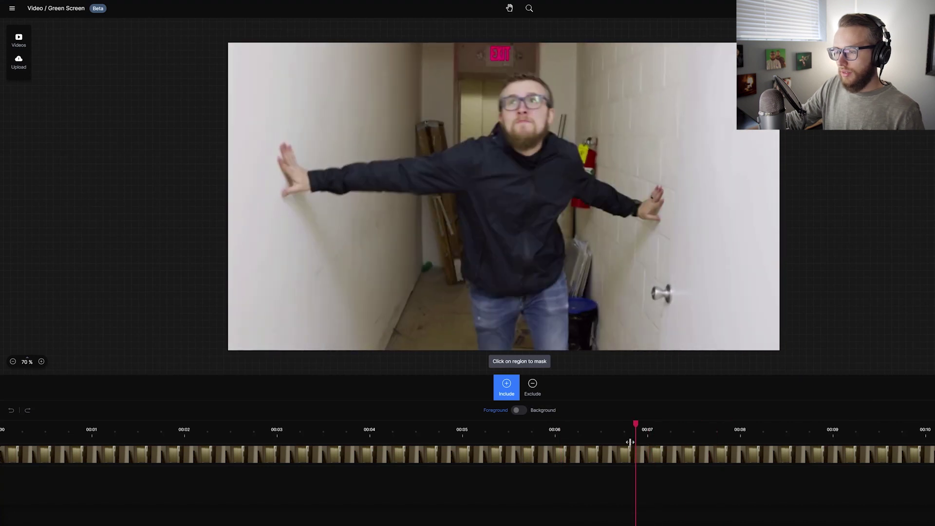
scroll(27, 359, up, 3)
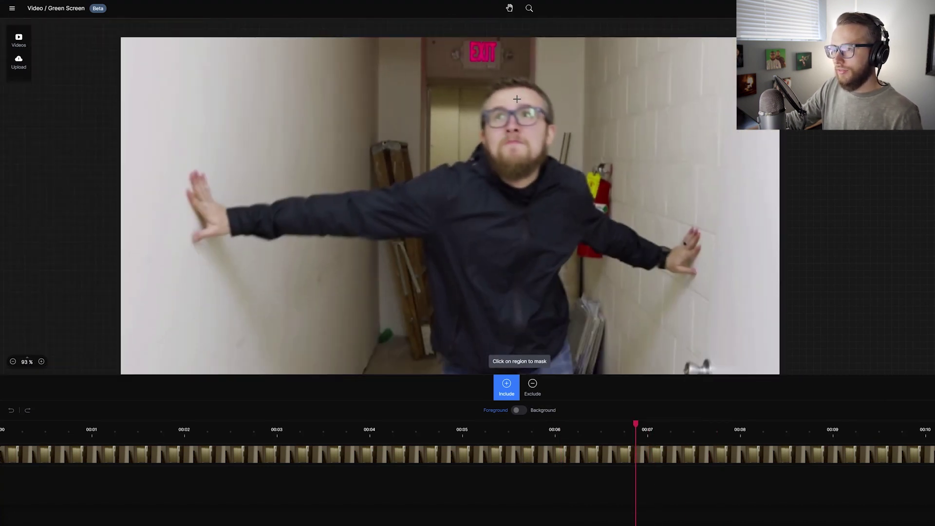
- At 00:07, include the hallway man in the mask with points on his forehead and right hand
click(517, 99)
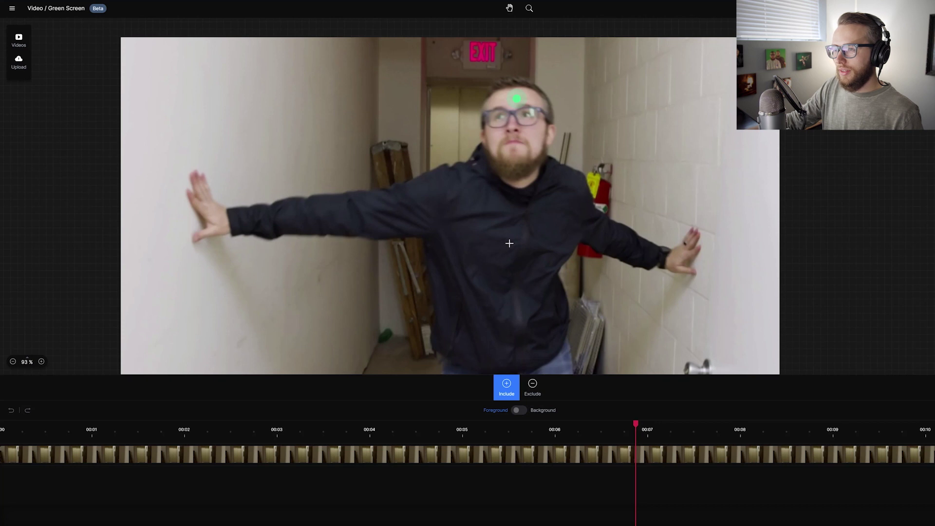
scroll(483, 273, down, 1)
scroll(483, 273, down, 1)
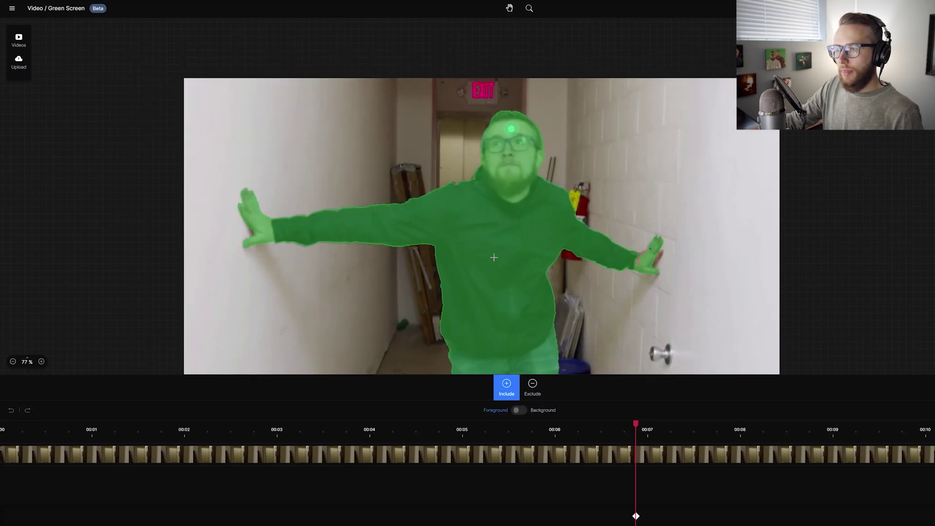
scroll(478, 243, down, 2)
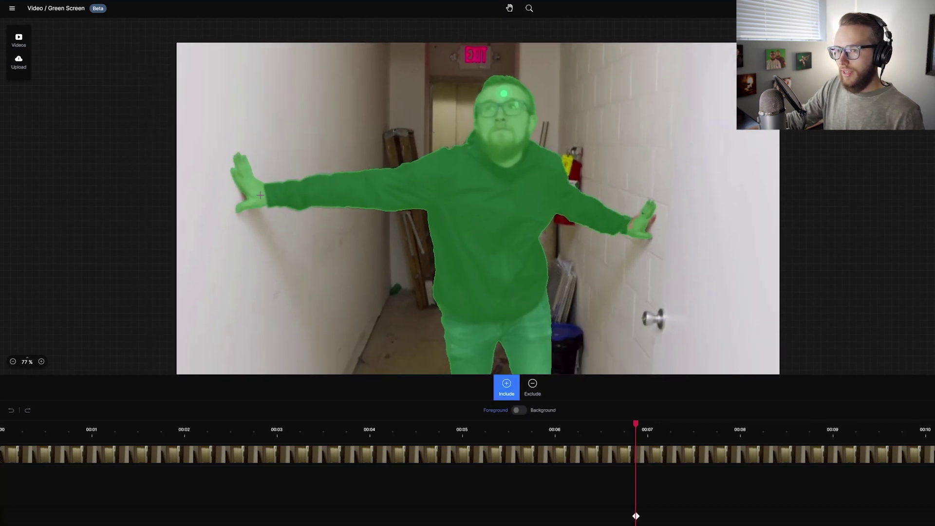
scroll(616, 300, down, 3)
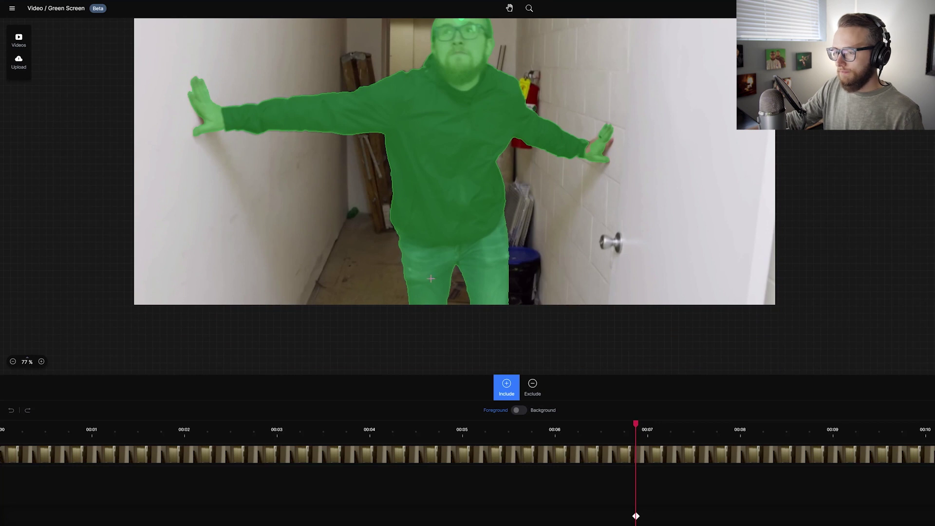
scroll(478, 174, up, 5)
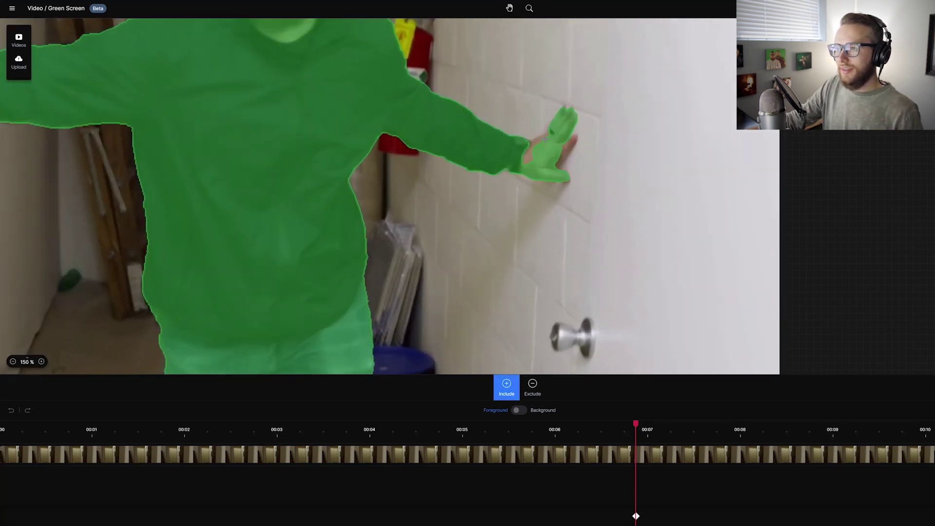
click(545, 138)
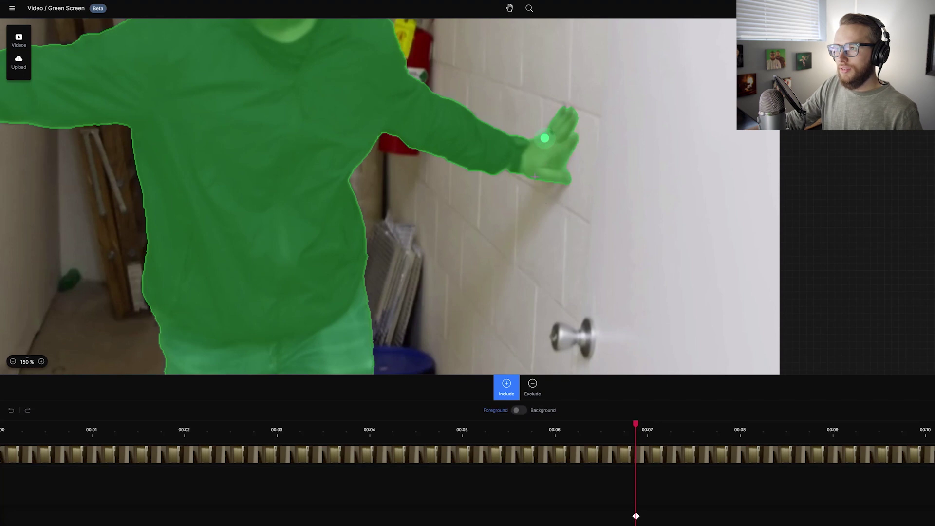
scroll(498, 168, down, 5)
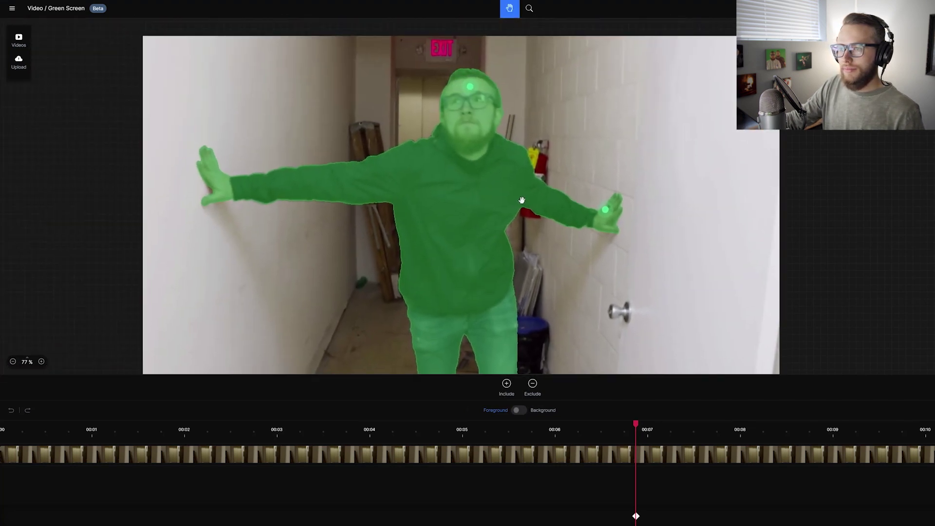
drag(516, 212, 530, 225)
- Move back to about 00:02 and add an include point filling holes in his mask
drag(635, 422, 370, 430)
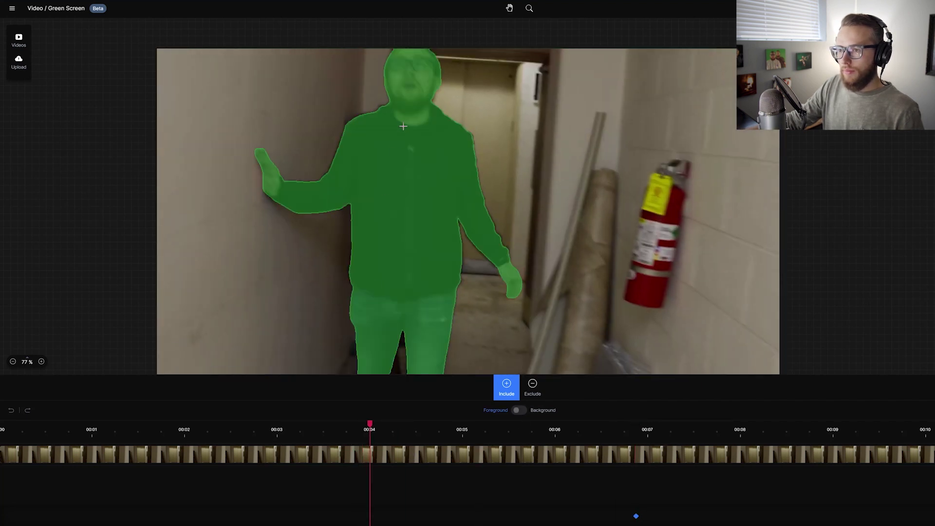
drag(319, 430, 184, 431)
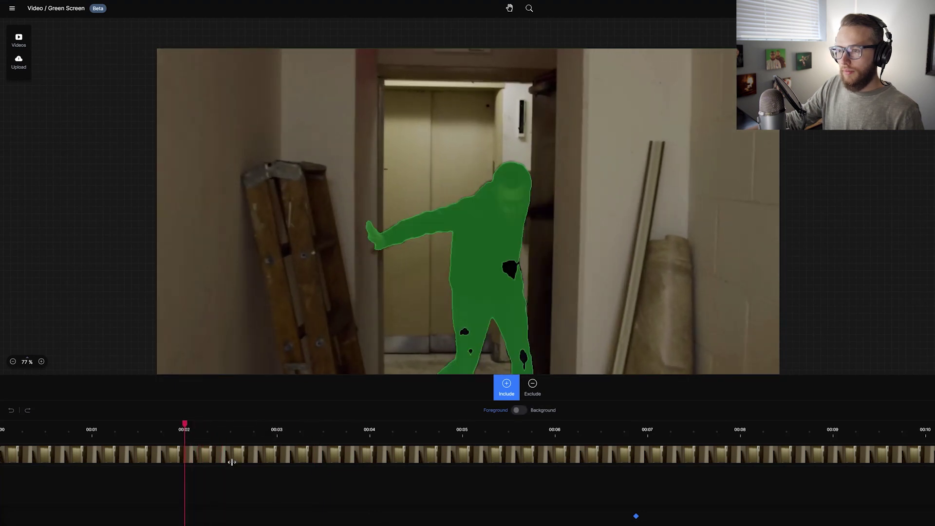
click(509, 268)
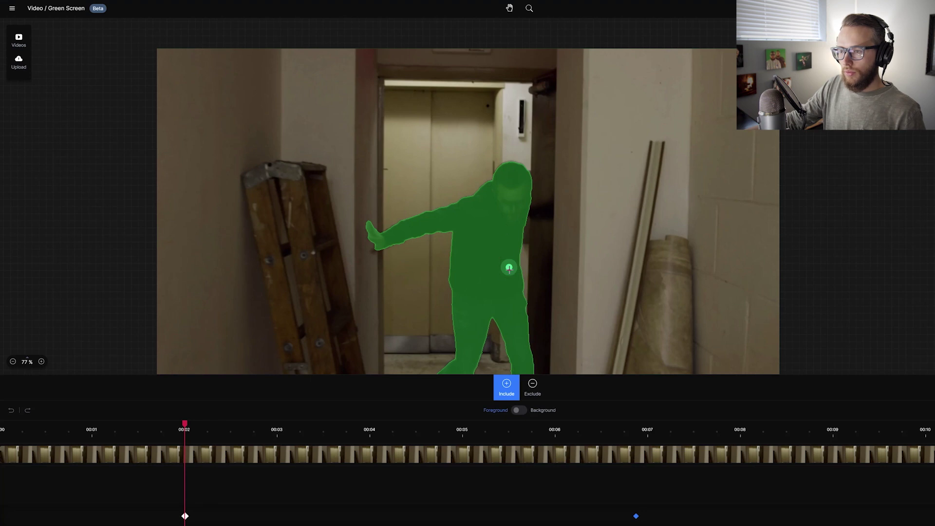
- Review the mask from before the man appears through 00:04 to 00:05
drag(132, 432, 80, 432)
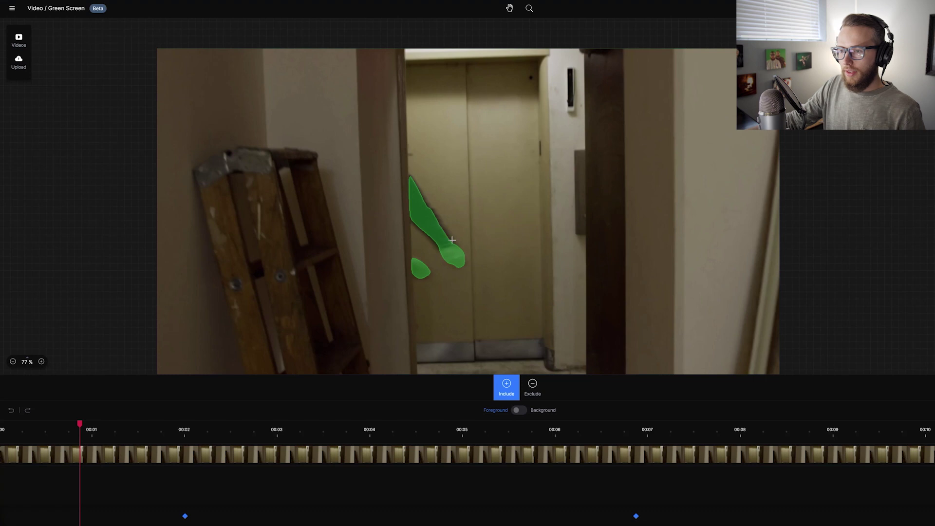
scroll(452, 240, up, 2)
click(53, 429)
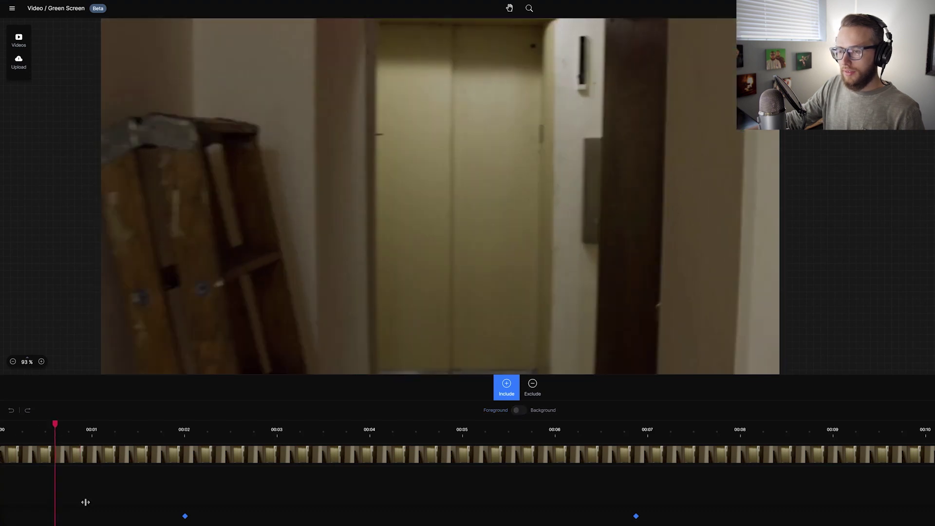
drag(82, 431, 352, 441)
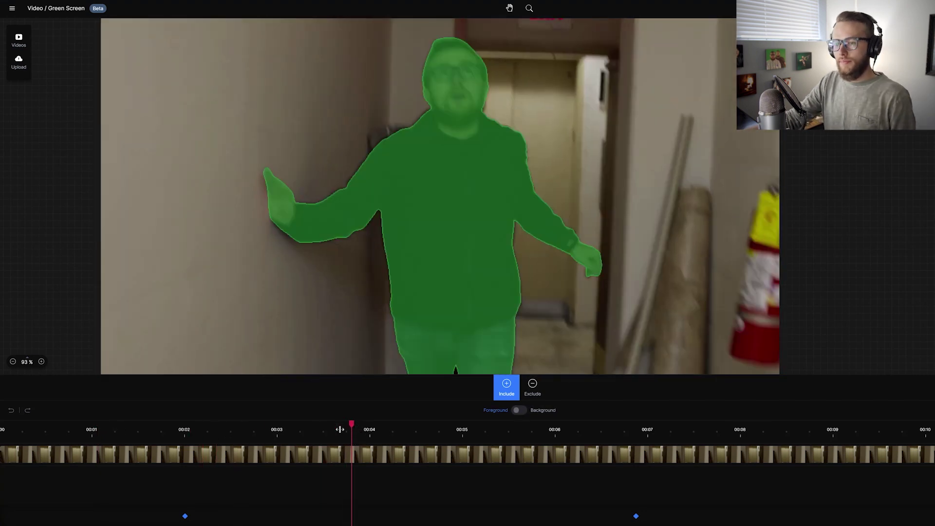
click(363, 426)
drag(362, 426, 347, 426)
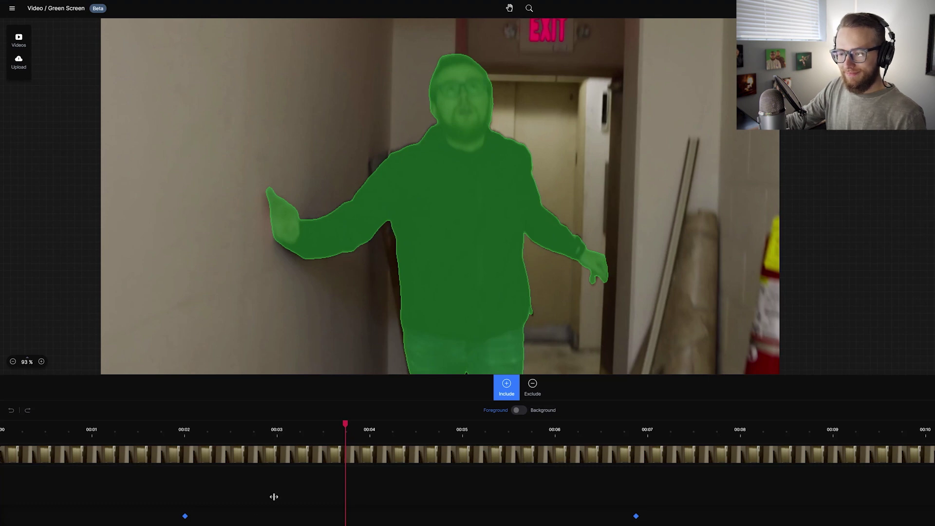
drag(346, 434, 461, 432)
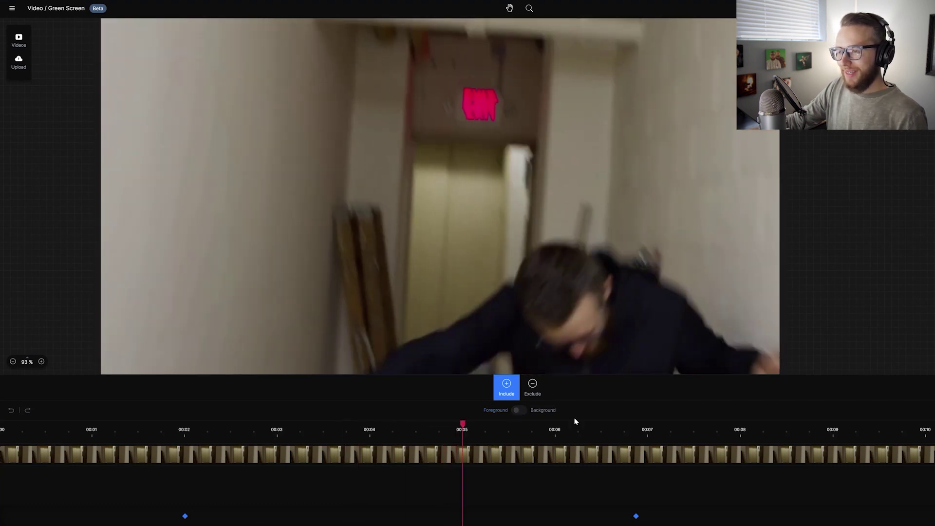
- At 00:05, add include points on the blurred man's head and its edge
scroll(496, 282, down, 1)
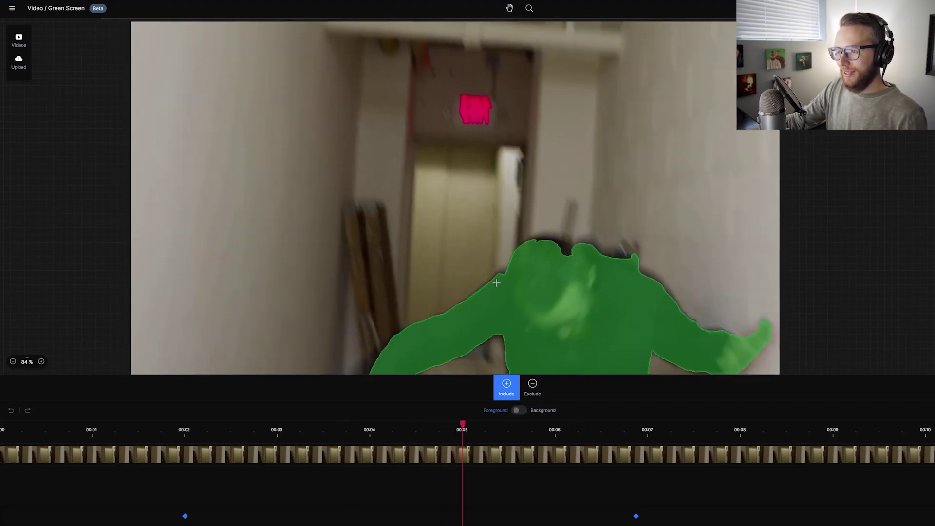
click(564, 249)
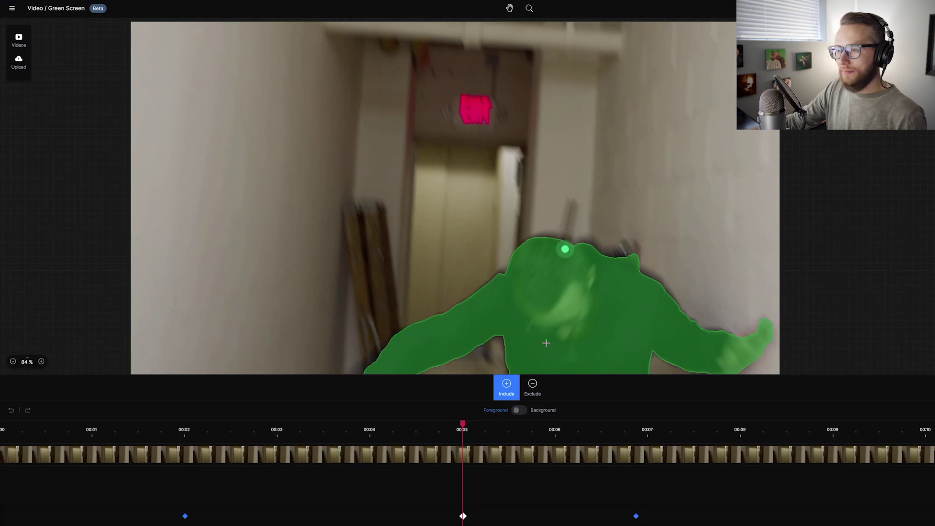
scroll(618, 275, up, 5)
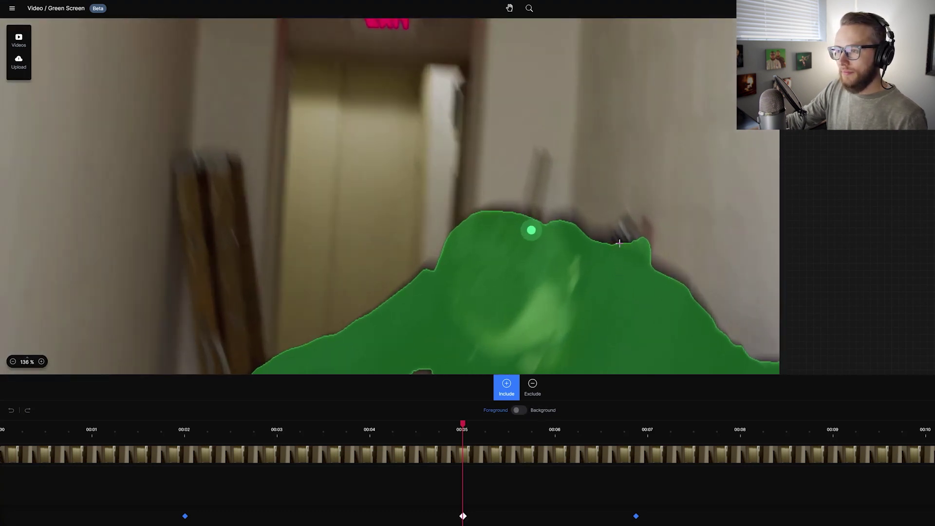
click(618, 242)
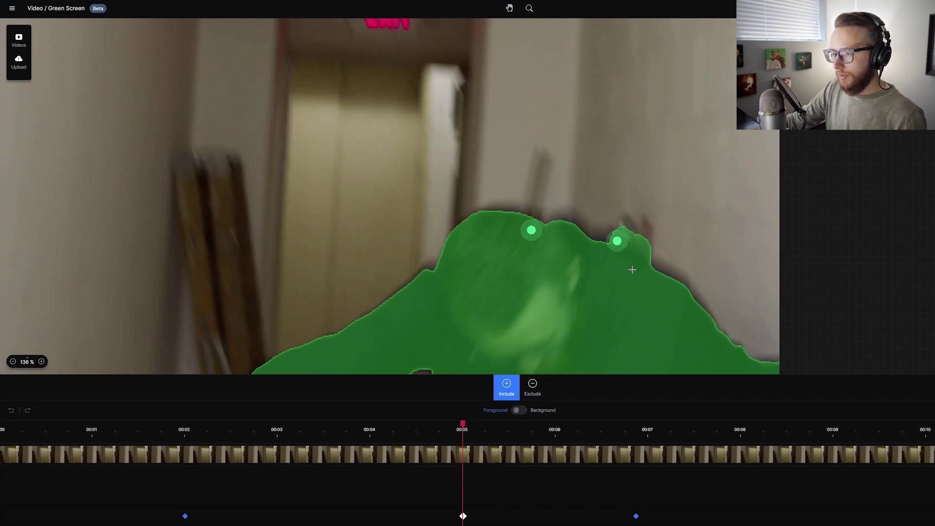
- Exclude the bump beside the man's head, then return to Include mode
scroll(632, 269, up, 4)
click(533, 390)
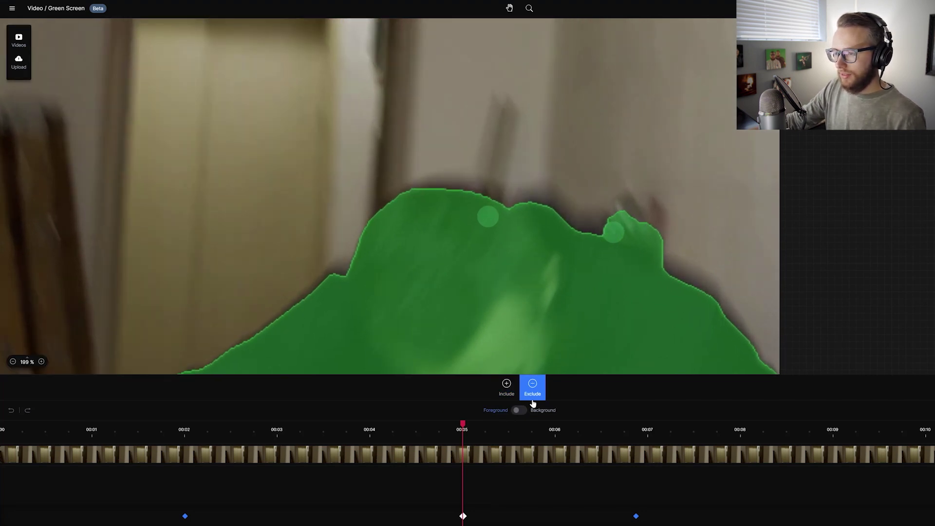
click(630, 222)
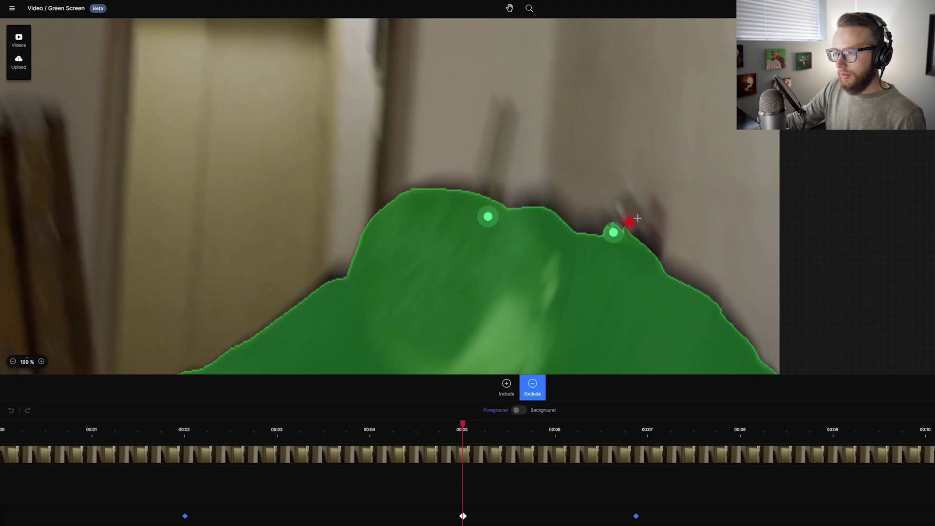
click(504, 388)
scroll(557, 259, down, 10)
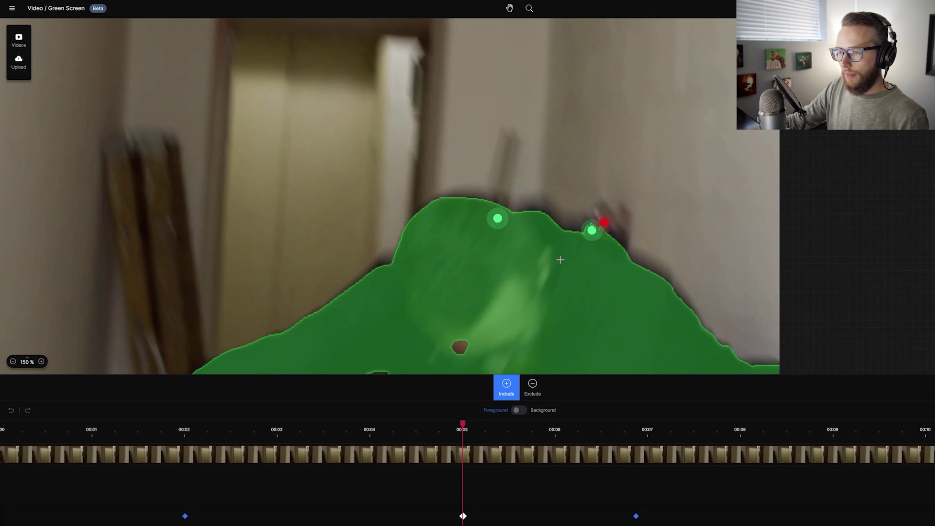
scroll(568, 271, down, 2)
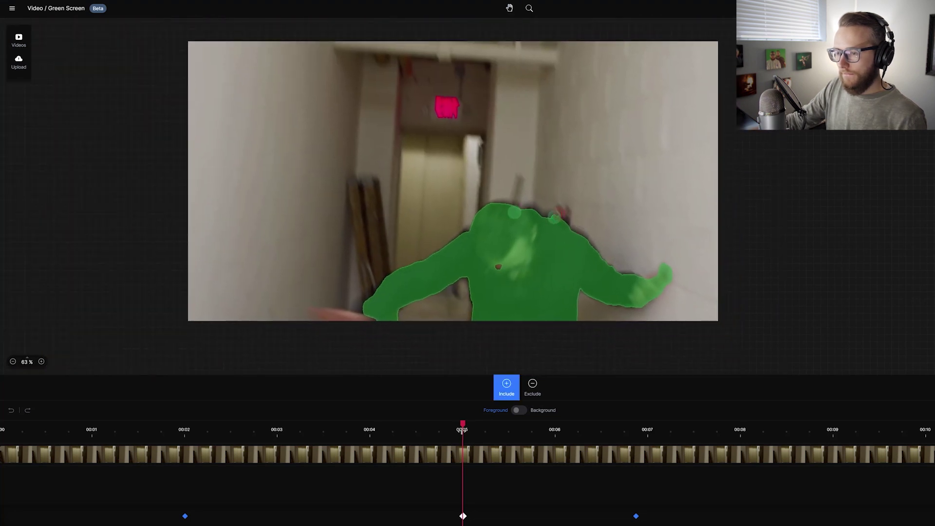
drag(462, 425, 512, 425)
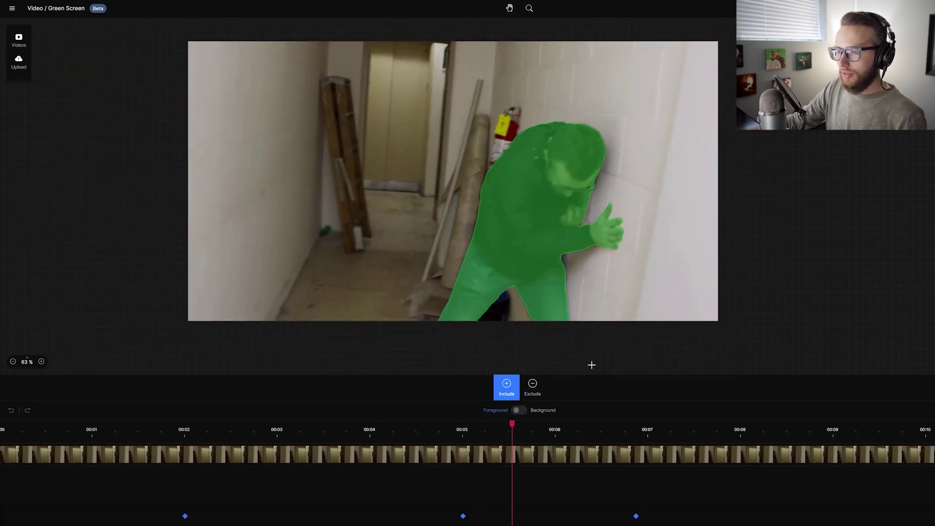
- Near 00:07.8, include the man's head, then zoom in and add include points at the glasses and eye
key(space)
key(space)
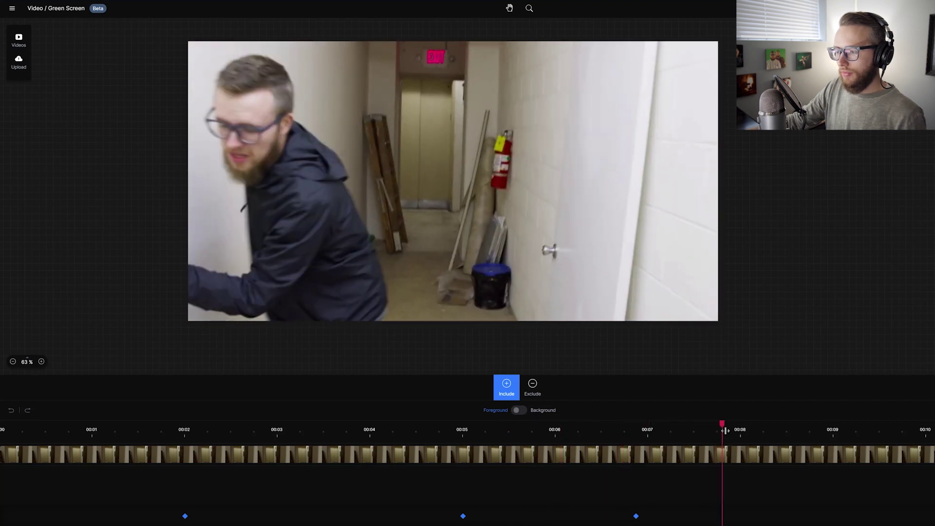
click(234, 83)
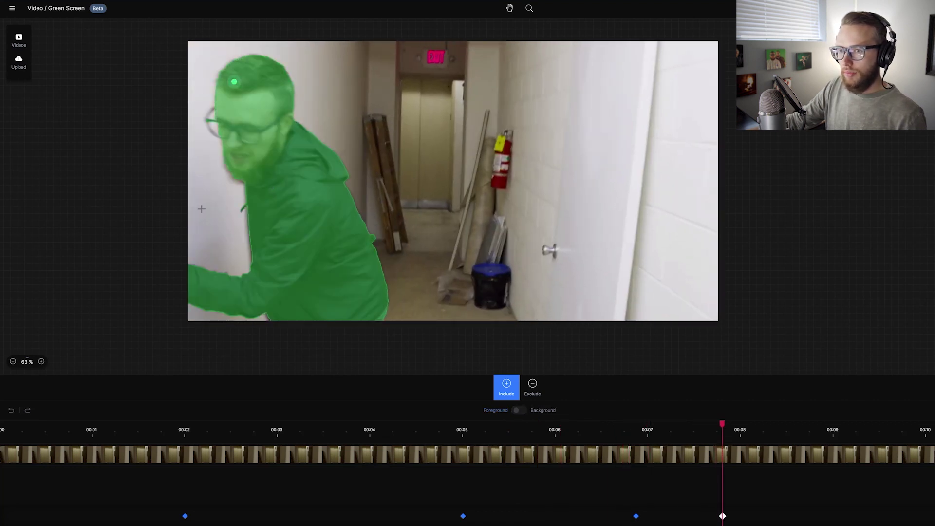
scroll(217, 127, up, 5)
scroll(217, 127, up, 8)
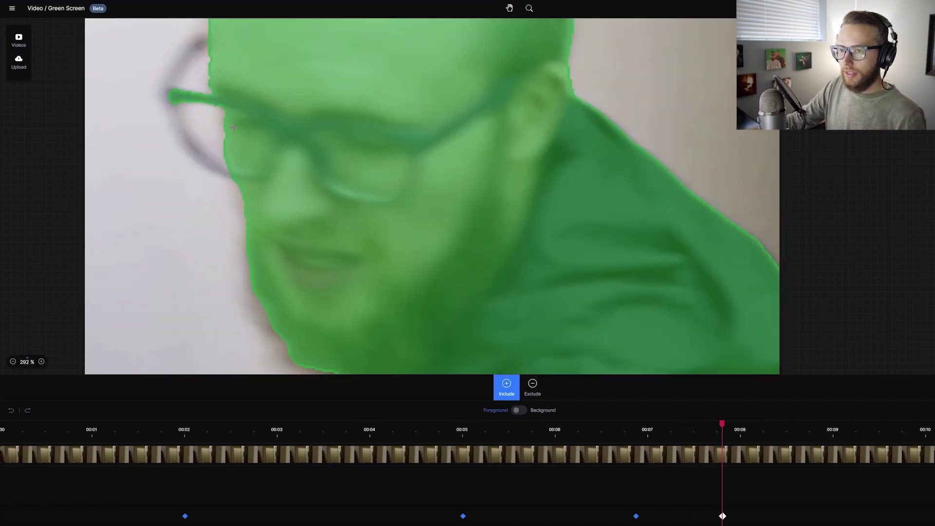
drag(233, 127, 366, 139)
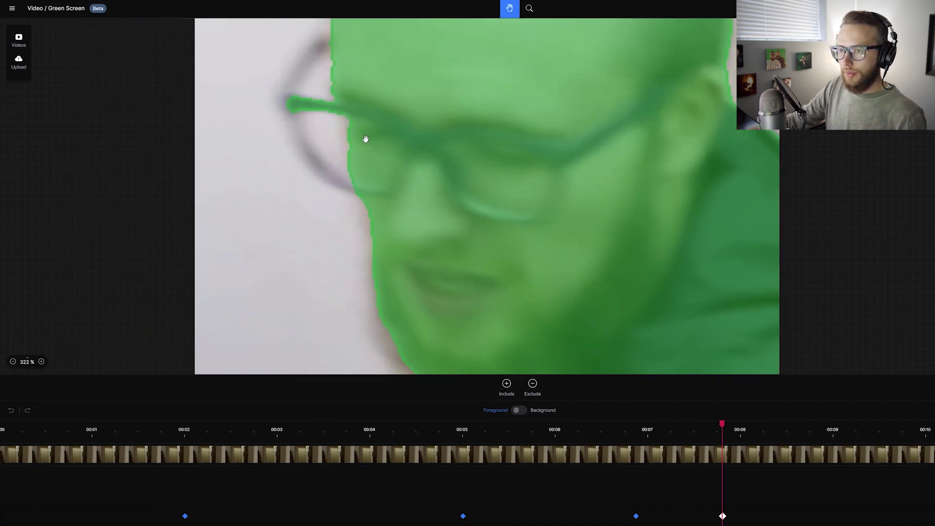
scroll(358, 191, up, 1)
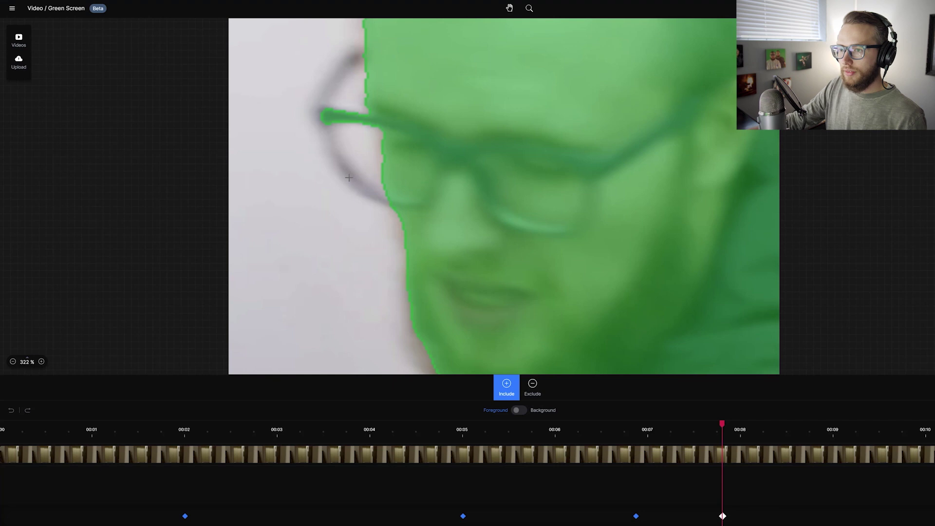
click(348, 178)
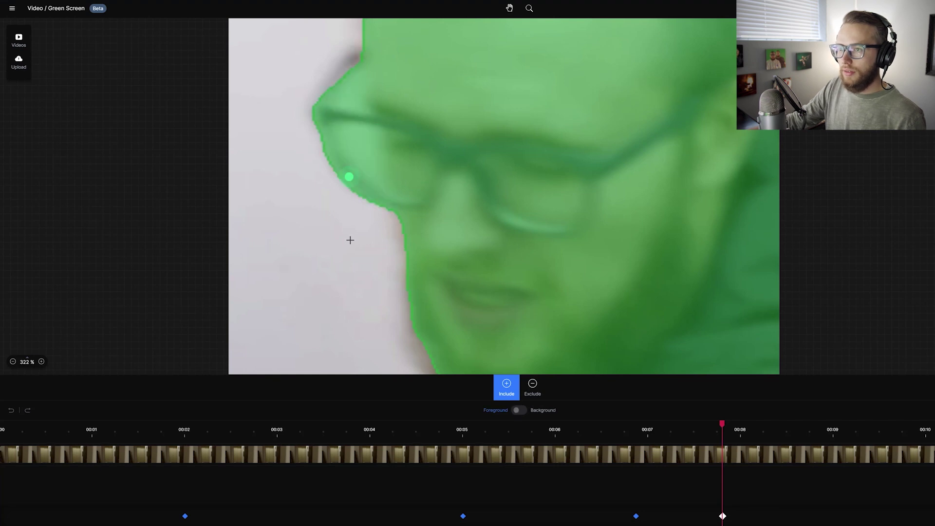
click(351, 63)
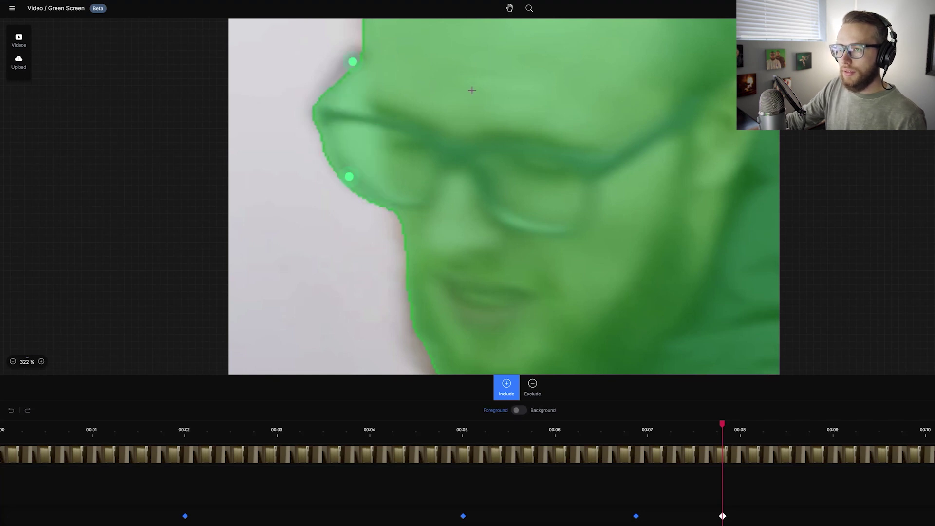
- Exclude the wall gap beside the eye with two points, then re-include the eye edge
drag(472, 90, 551, 119)
scroll(443, 192, up, 2)
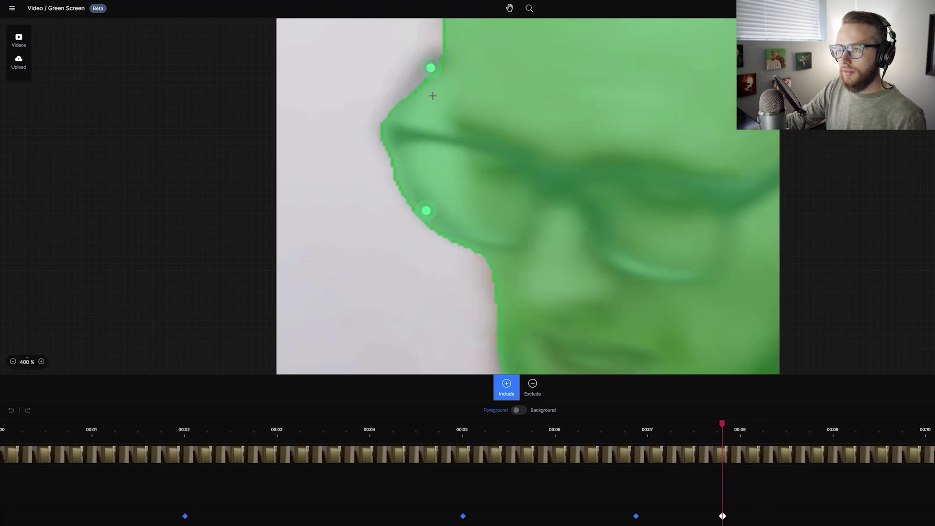
drag(490, 106, 475, 217)
scroll(475, 217, down, 1)
click(533, 387)
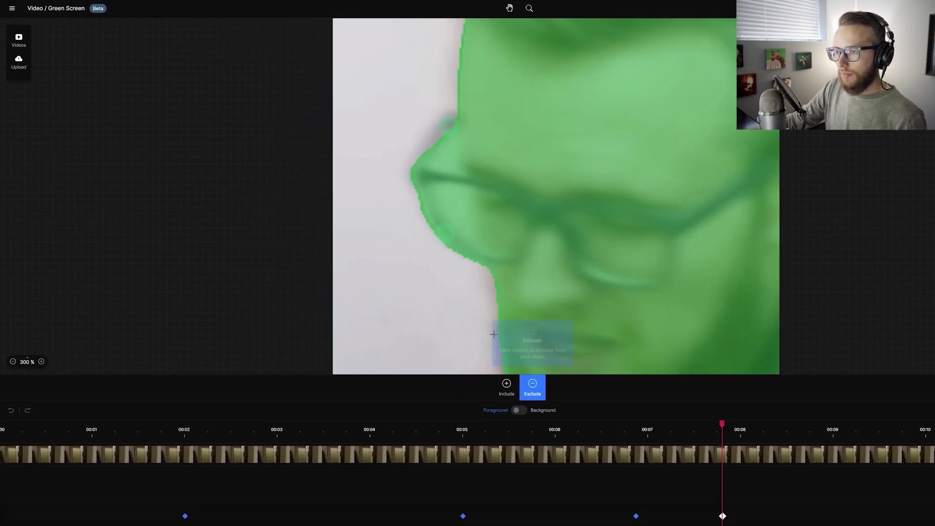
click(452, 200)
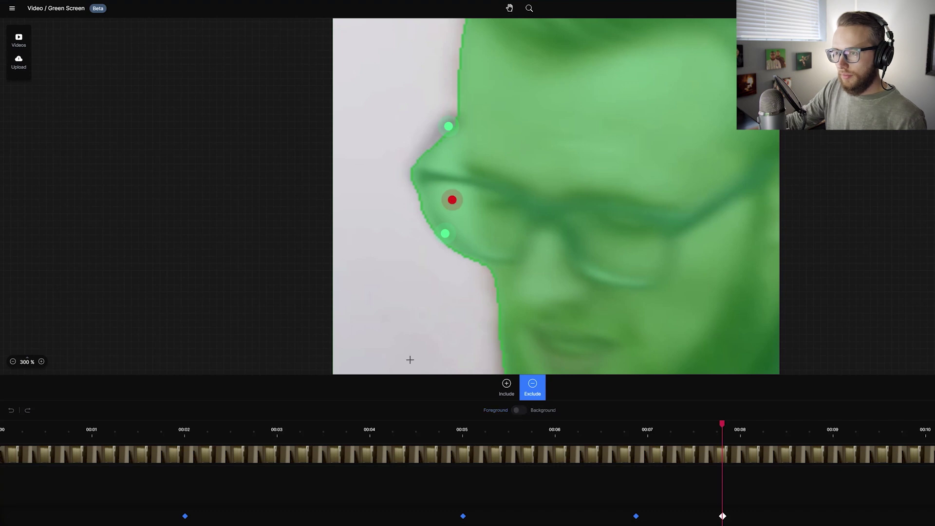
click(468, 230)
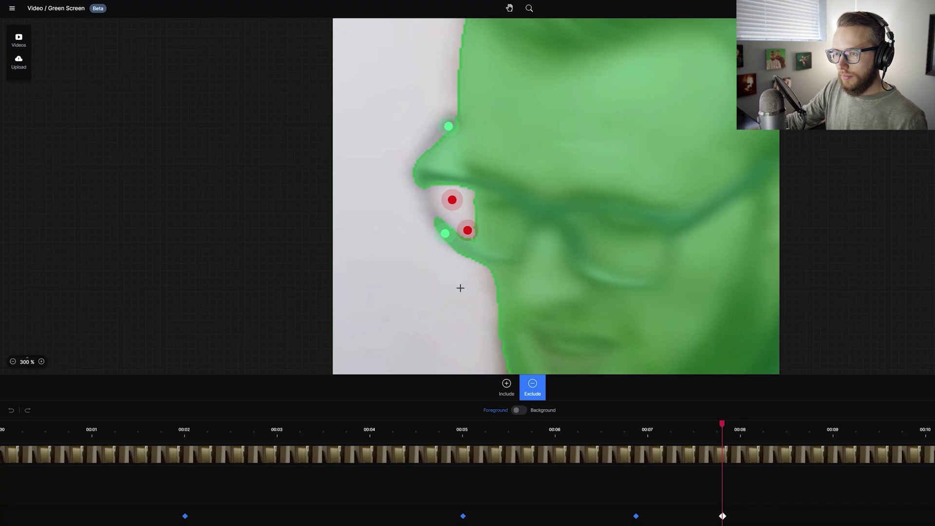
click(507, 387)
click(428, 201)
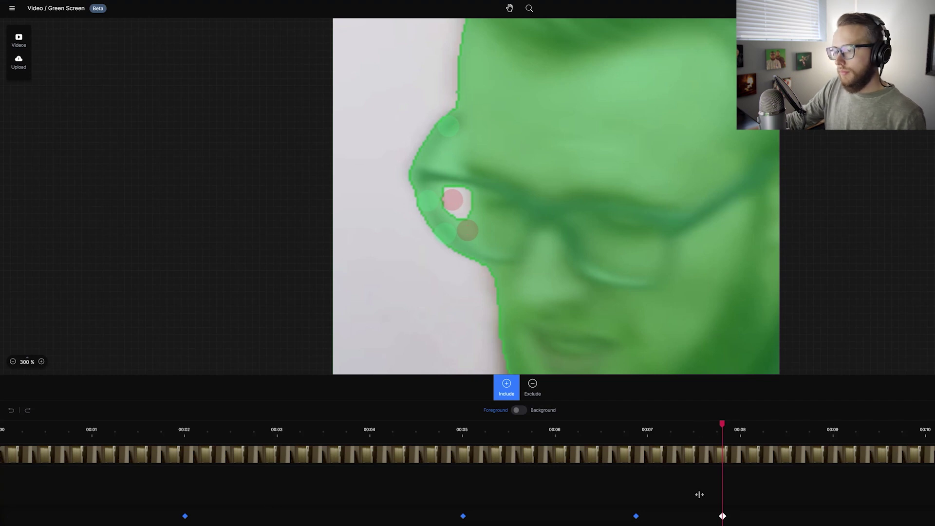
- Zoom out, check the mask on nearby frames, and open the export settings
scroll(723, 284, down, 5)
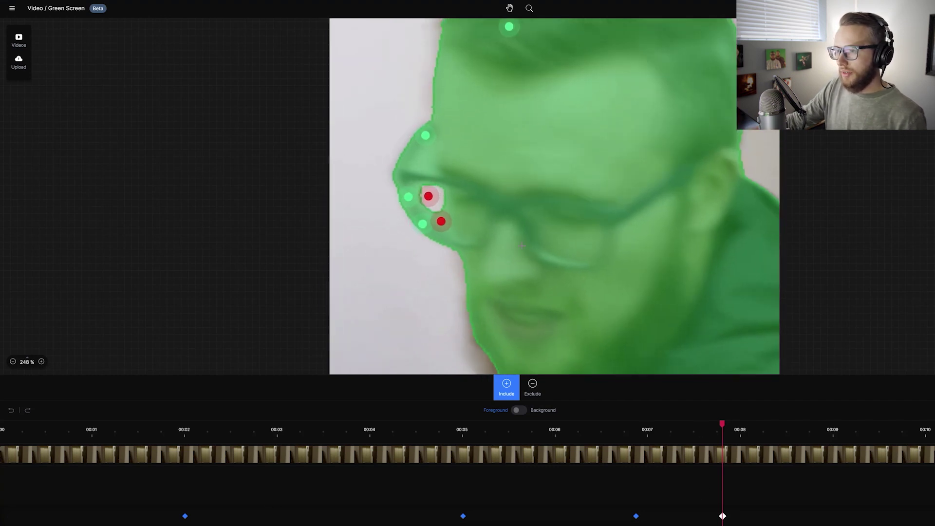
scroll(429, 187, down, 5)
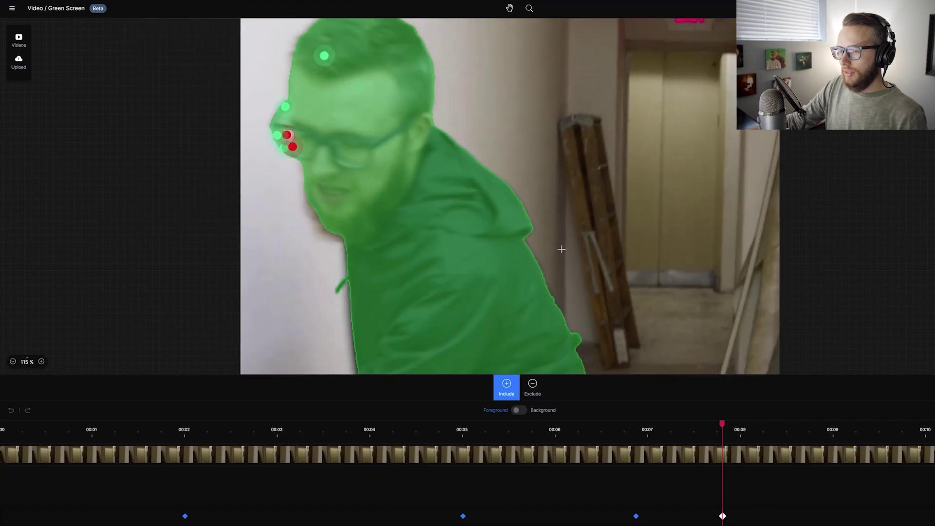
scroll(521, 239, right, 3)
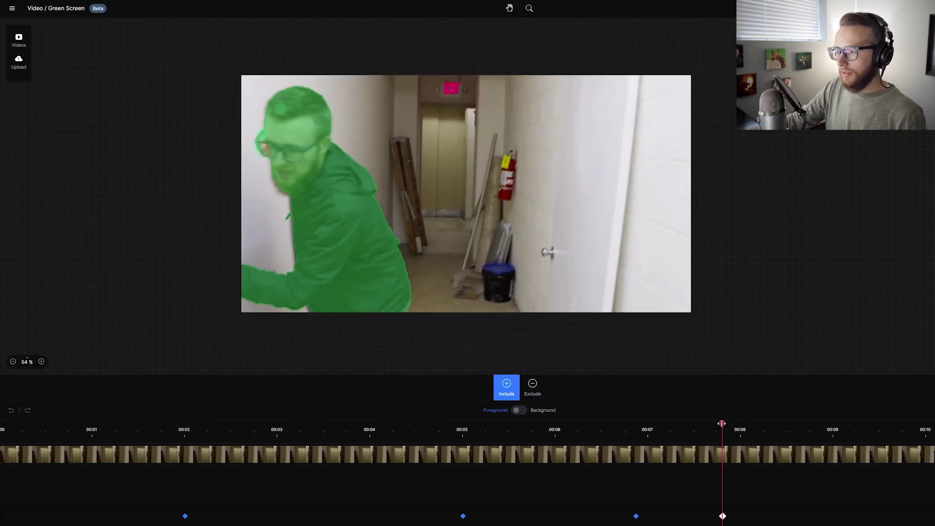
drag(725, 424, 460, 465)
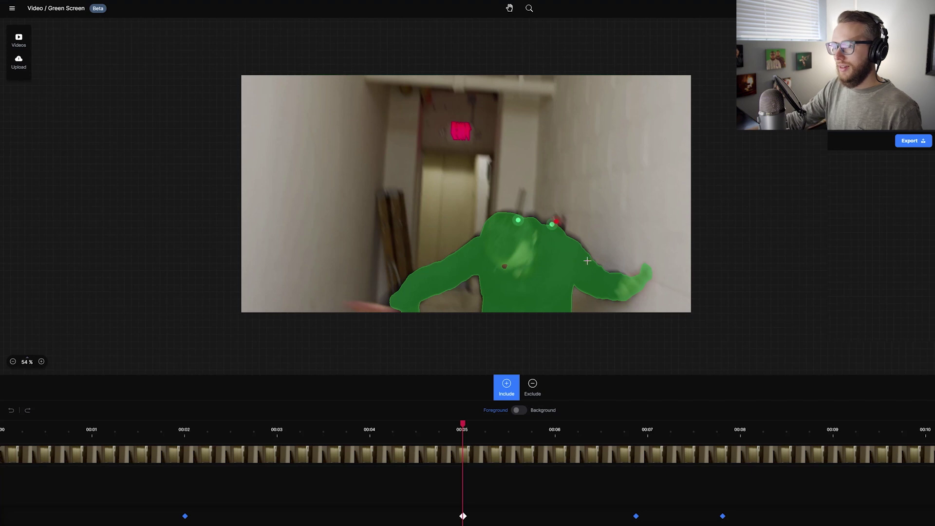
click(904, 140)
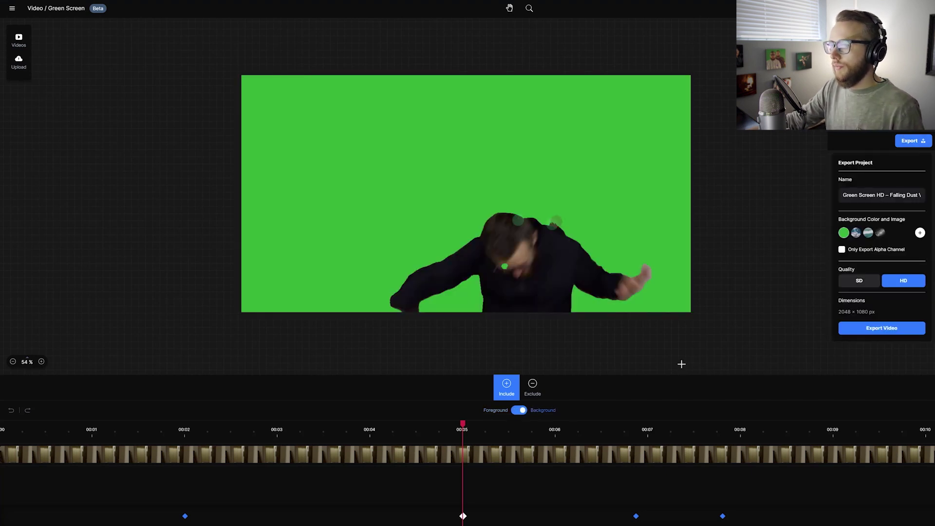
- Add an include point on the man's head at 00:05, then replay the green-screen preview from the start
scroll(511, 274, up, 5)
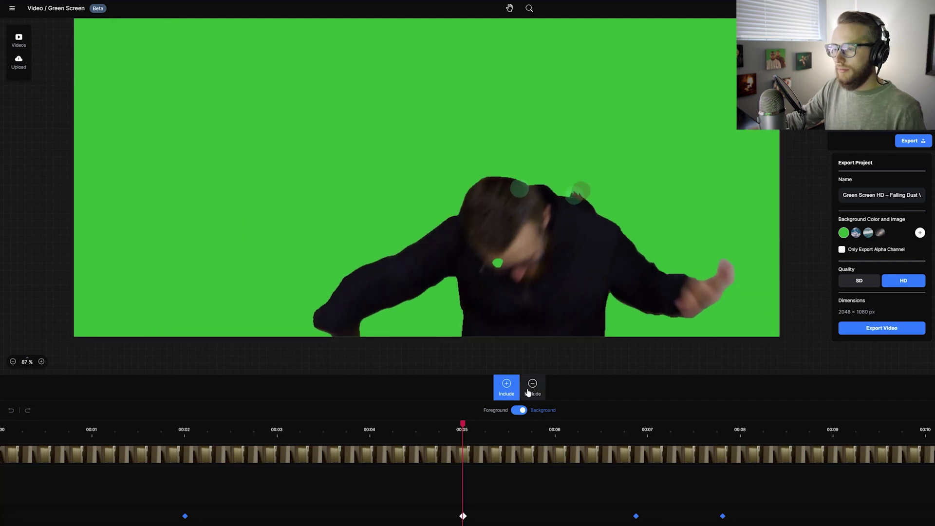
click(513, 378)
click(497, 263)
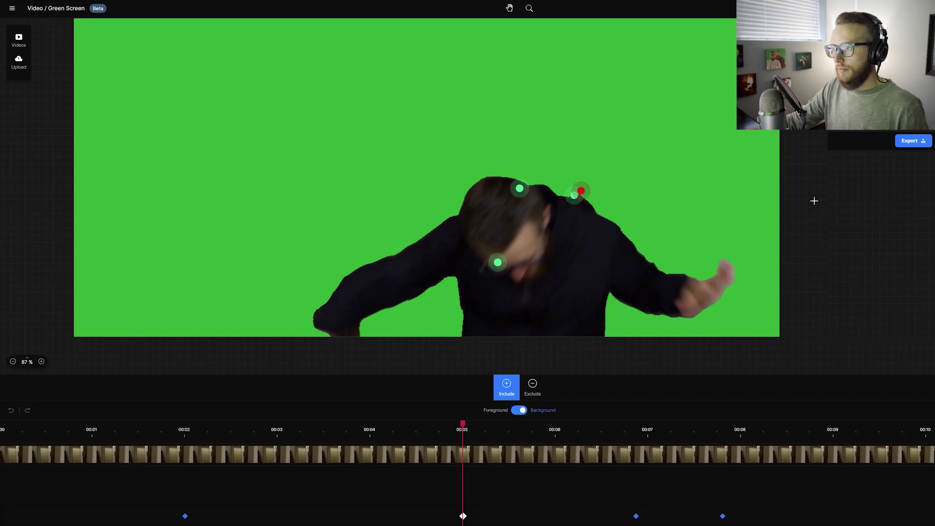
click(909, 143)
drag(523, 445, 1, 444)
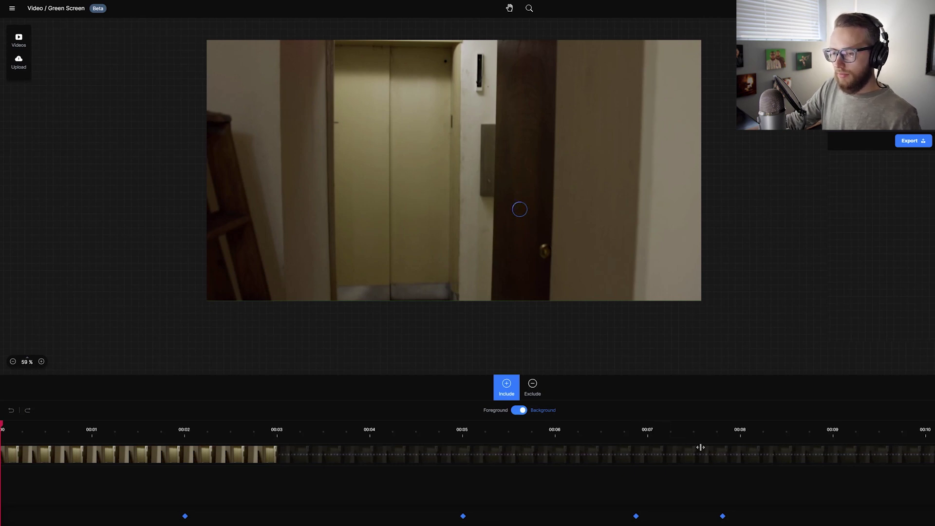
key(space)
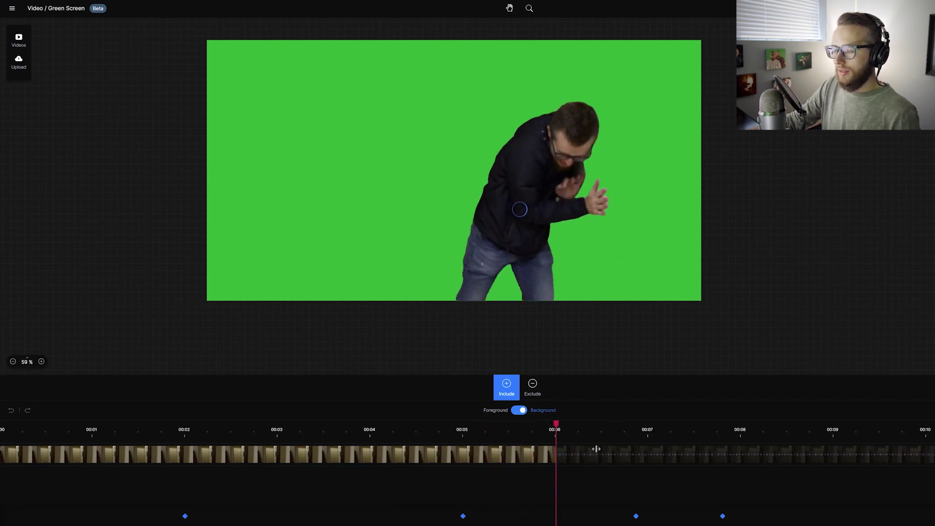
- At 00:04, add an include point filling the holes in the man's legs, then review frames past 00:06
drag(554, 425, 378, 429)
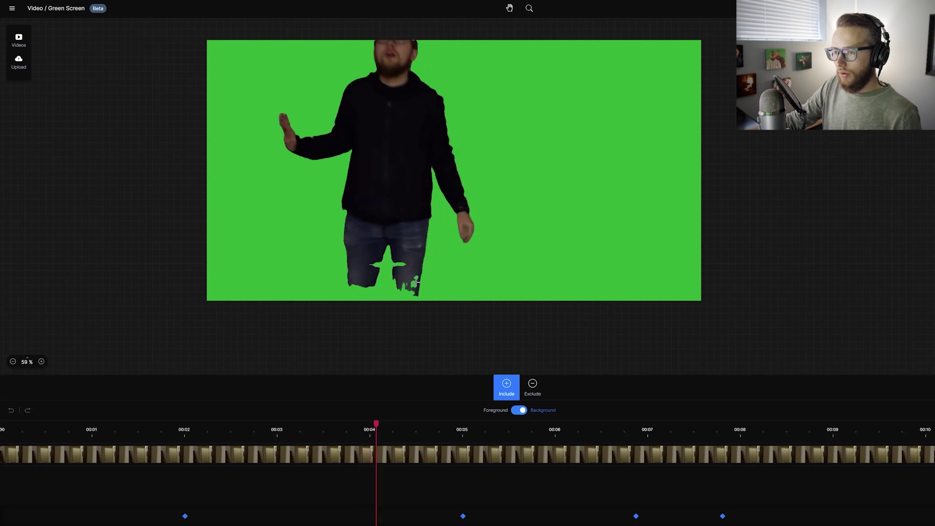
click(412, 283)
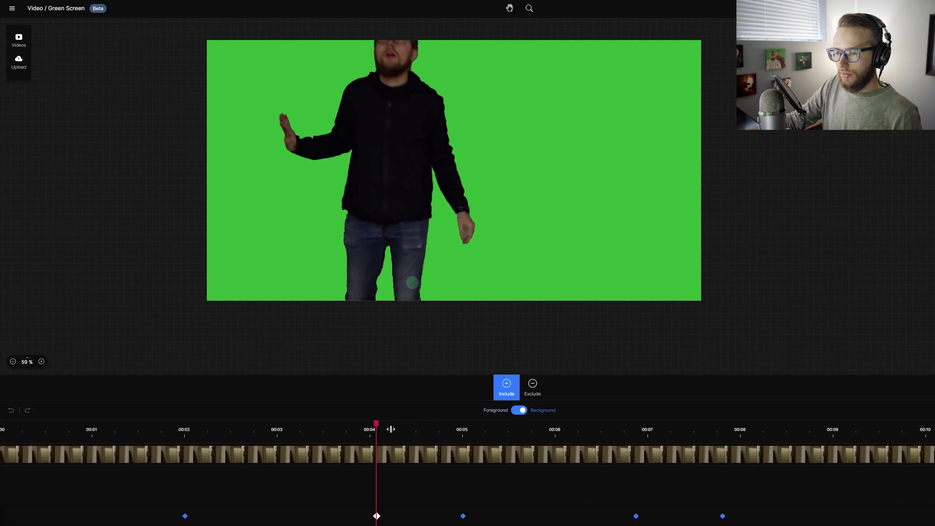
drag(379, 424, 513, 442)
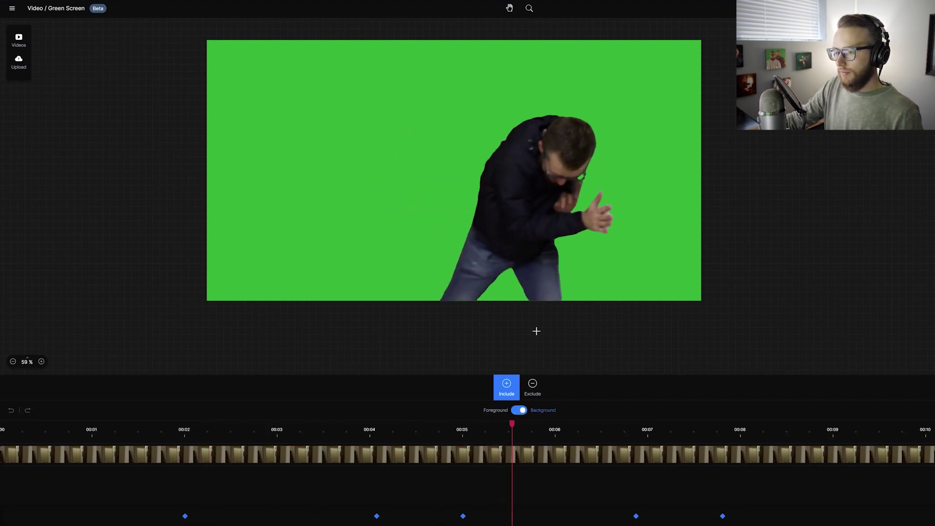
drag(524, 430, 555, 430)
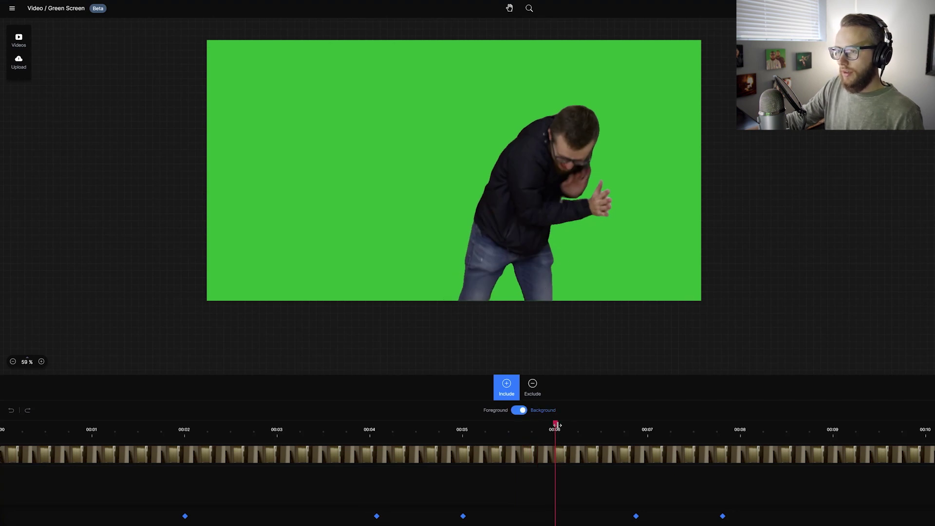
drag(558, 425, 763, 434)
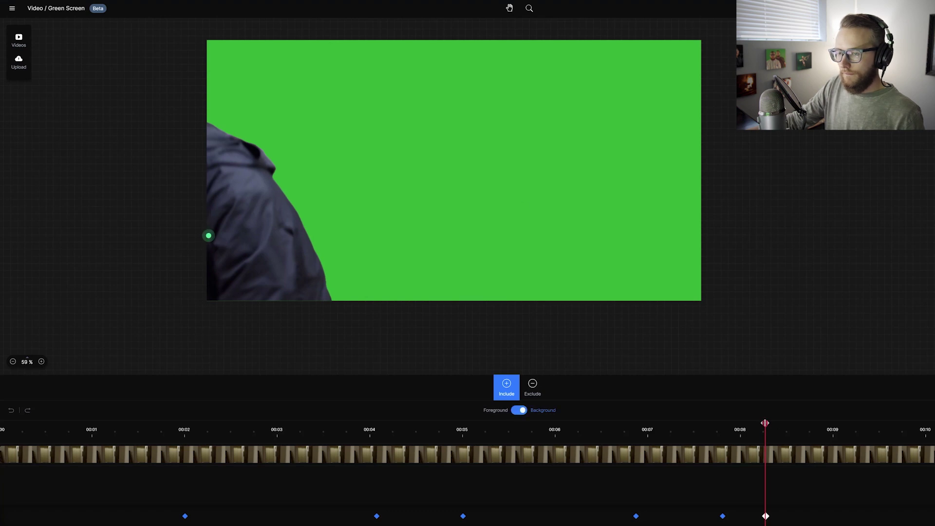
- Check the shoulder mask at the left frame edge between 00:08.1 and 00:08.6
drag(765, 423, 797, 426)
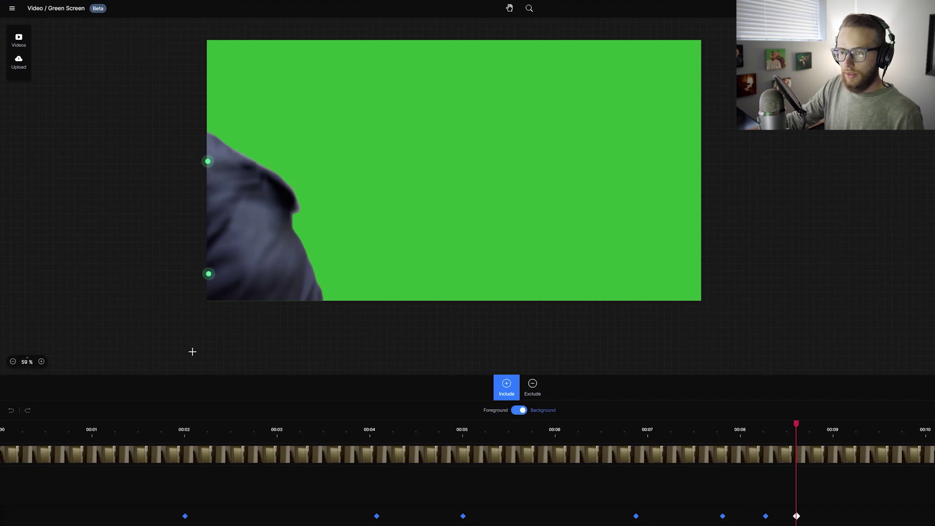
drag(795, 430, 771, 424)
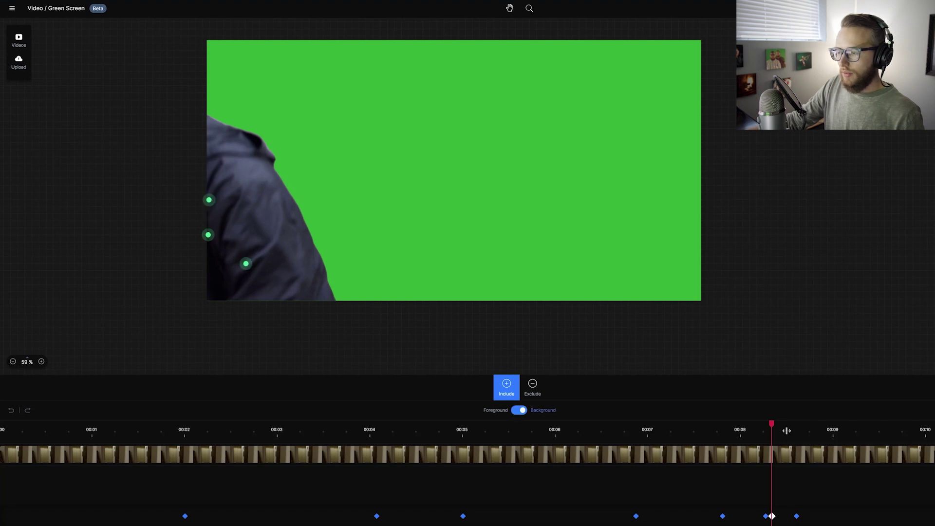
click(753, 423)
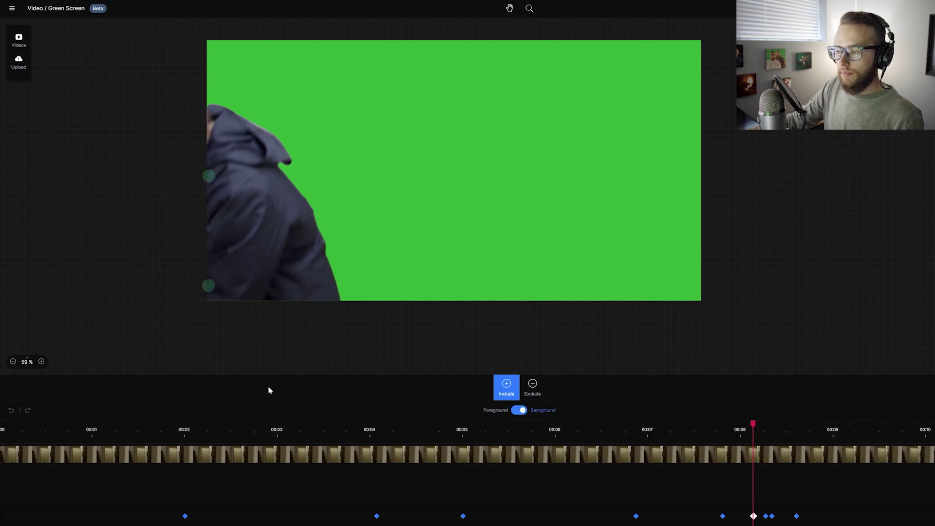
drag(745, 427, 782, 428)
- Export the Falling Dust clip as an HD alpha-channel-only matte video
click(906, 144)
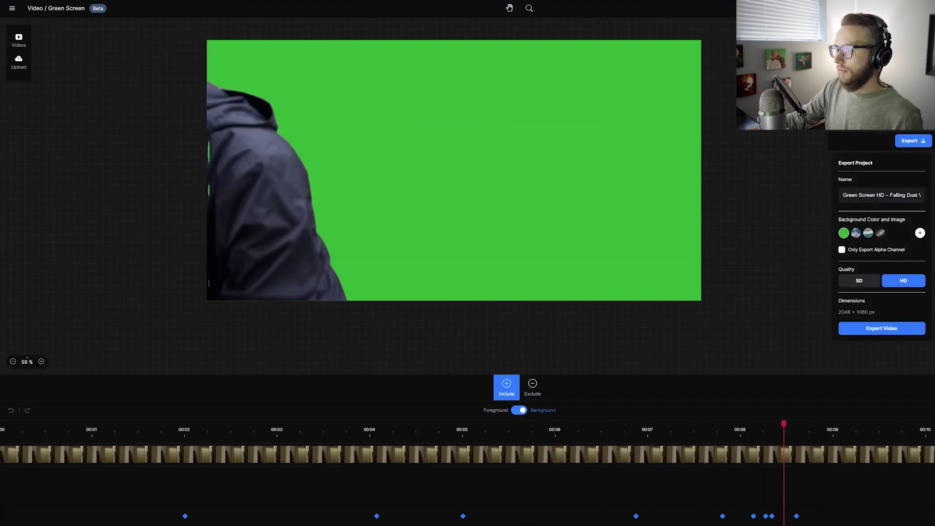
click(843, 250)
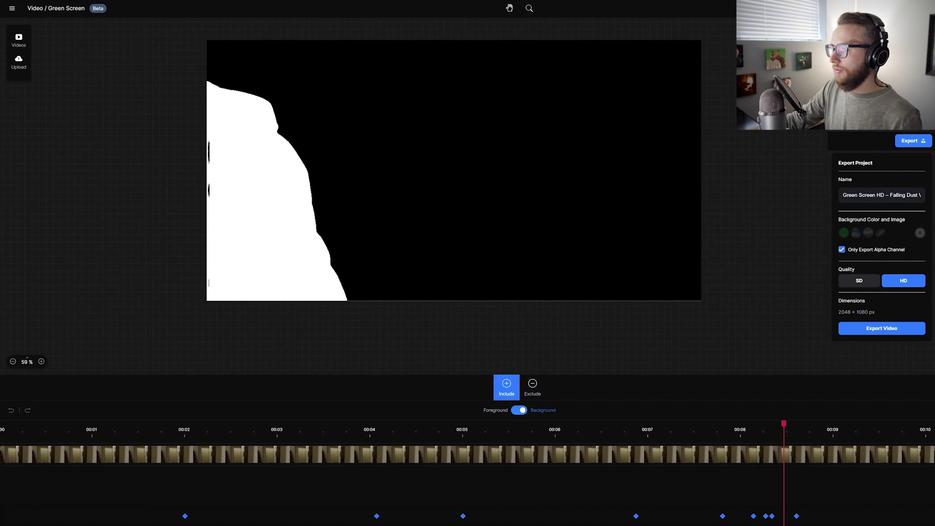
click(882, 329)
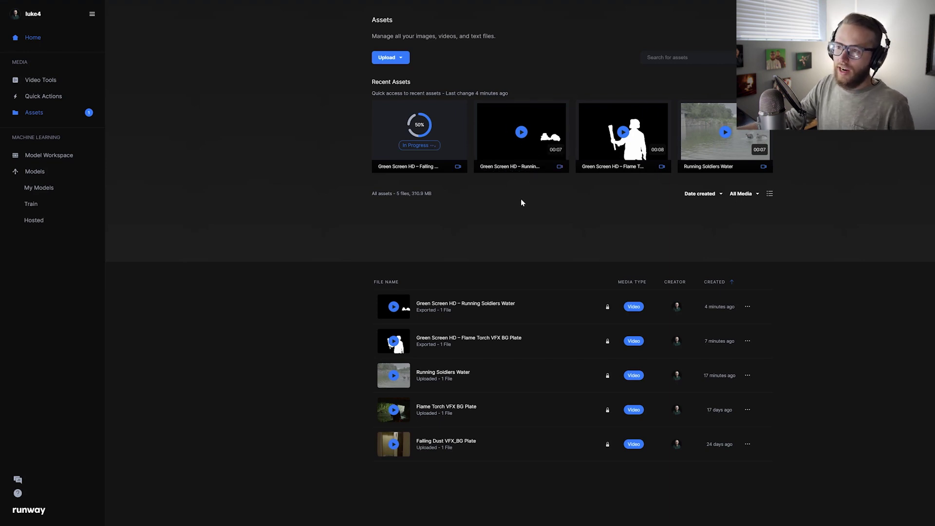
- Open the Green Screen HD – Running Soldiers Water matte from Recent Assets
mouse_move(543, 165)
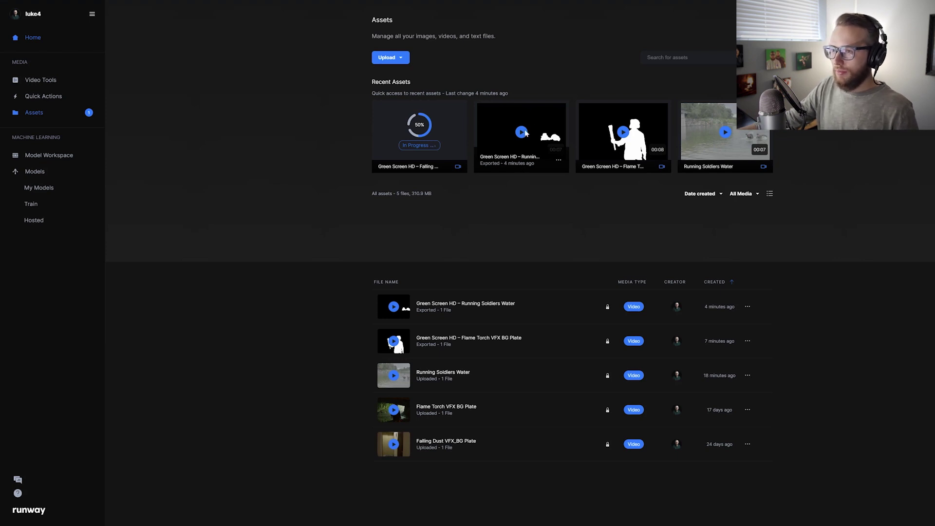
mouse_move(532, 142)
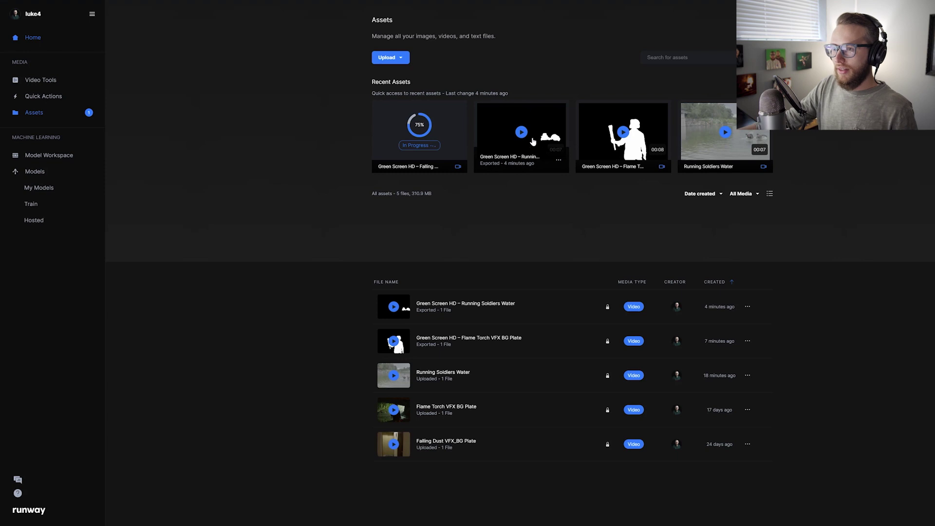
click(523, 133)
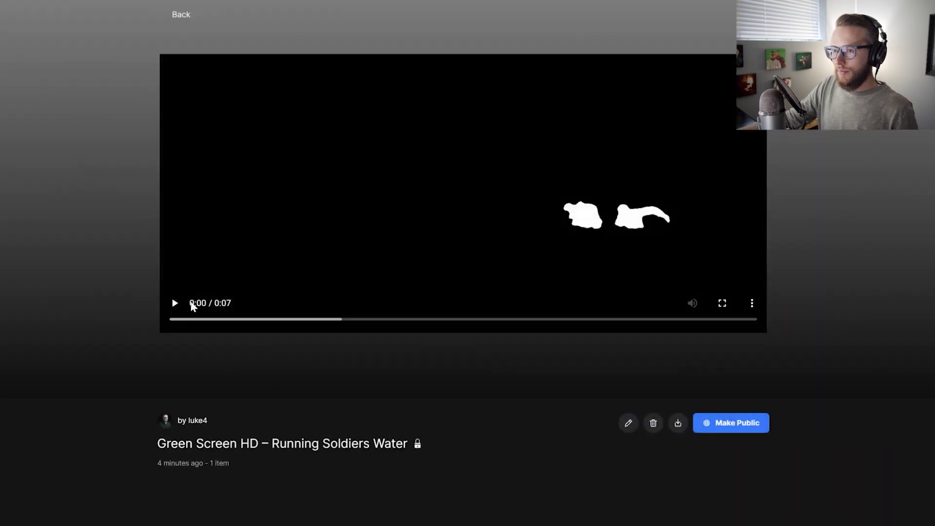
- Play the soldiers matte from the start, jumping between 0:01 and 0:03 to check it
click(174, 303)
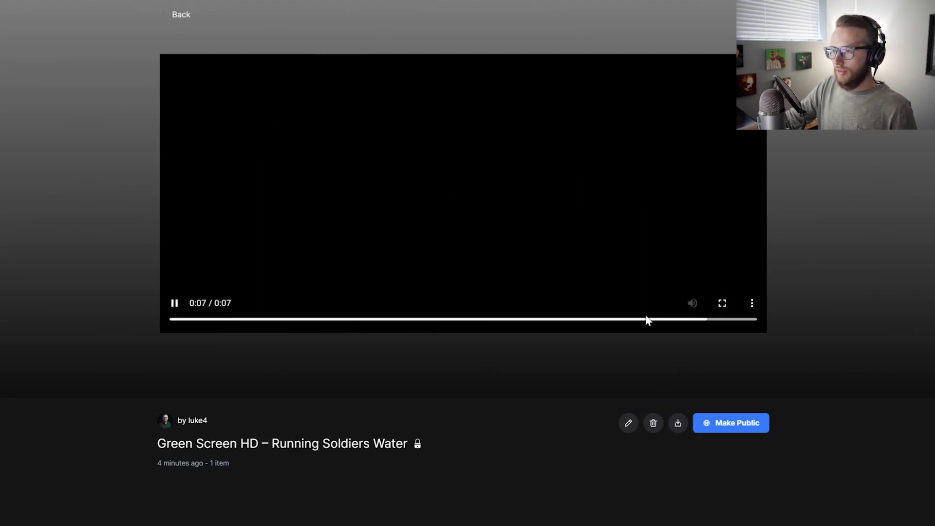
drag(590, 320, 229, 325)
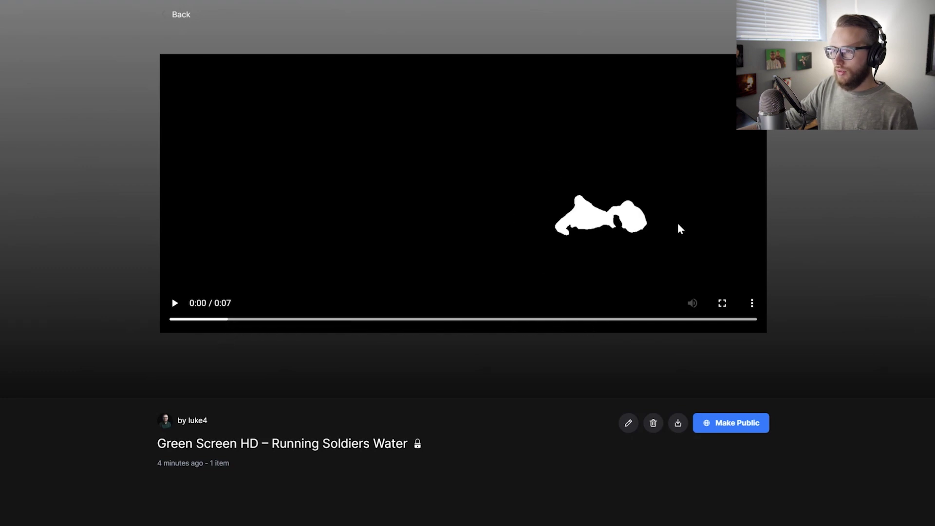
click(171, 305)
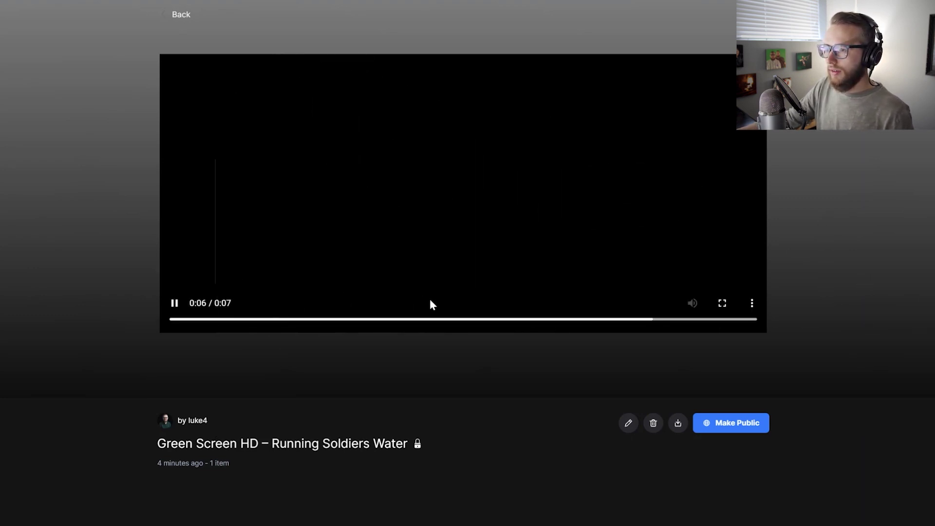
click(441, 320)
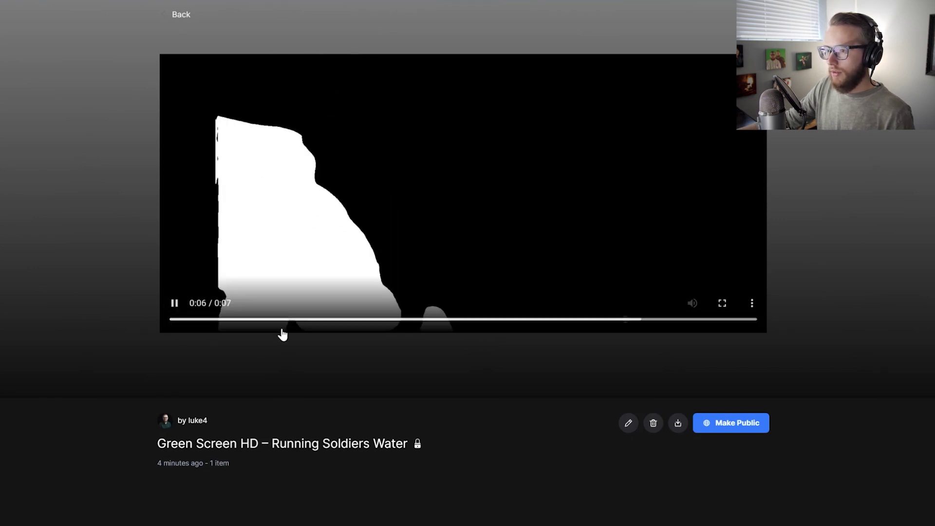
click(255, 320)
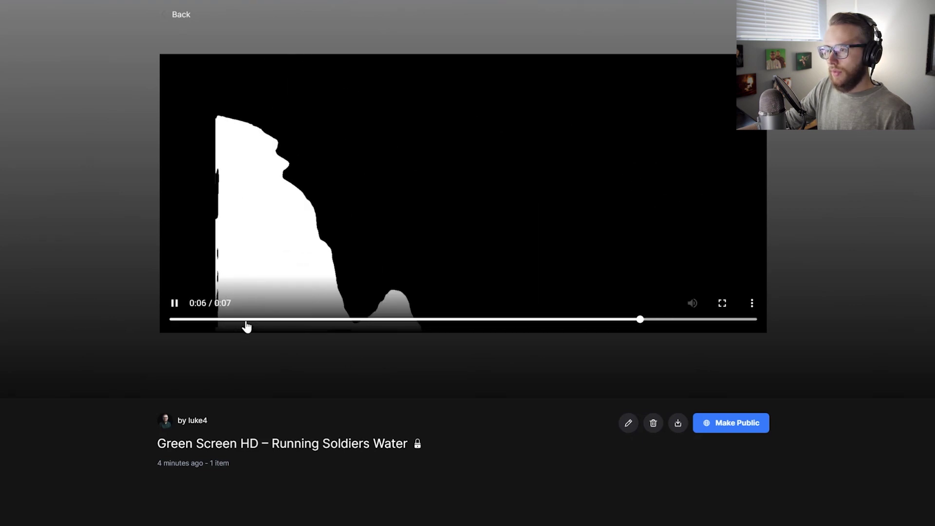
click(247, 320)
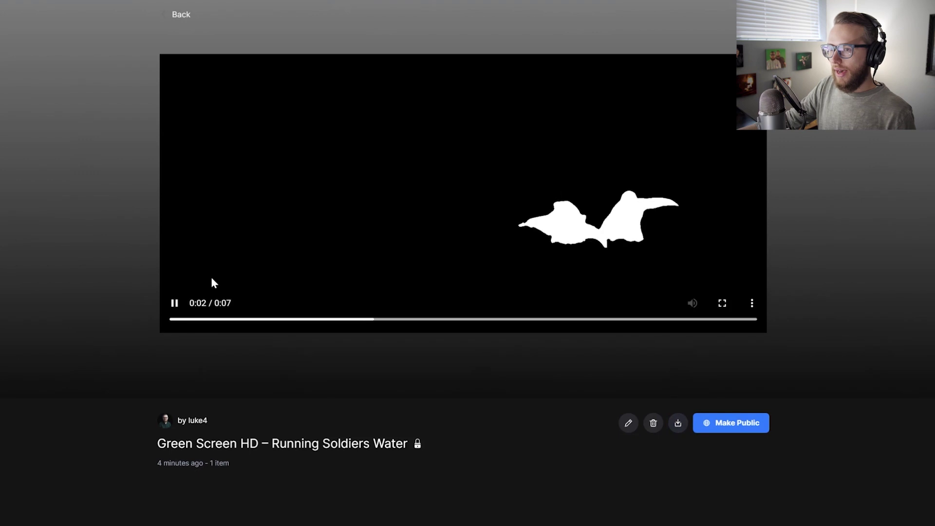
click(213, 283)
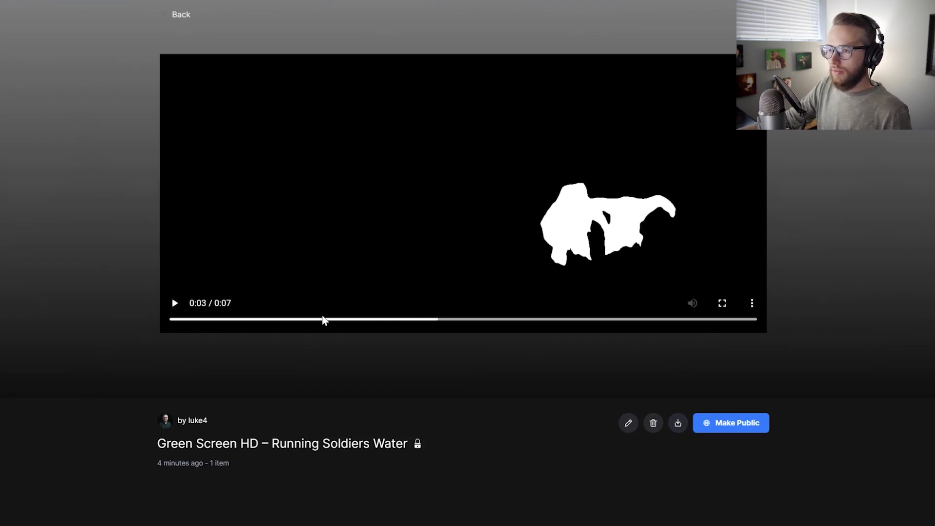
- Scrub the matte to 0:05, 0:04 and 0:01, play to 0:06, then go back to Assets
drag(323, 320, 560, 330)
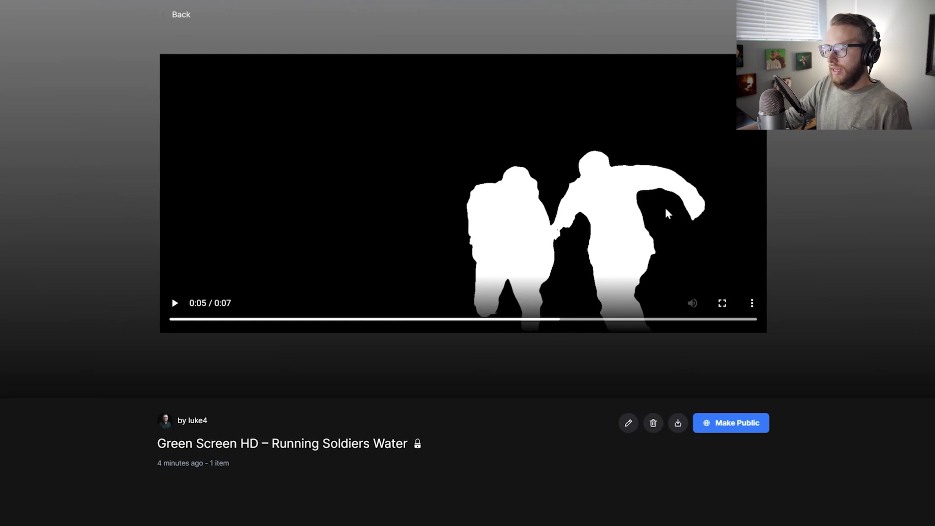
drag(524, 322, 473, 330)
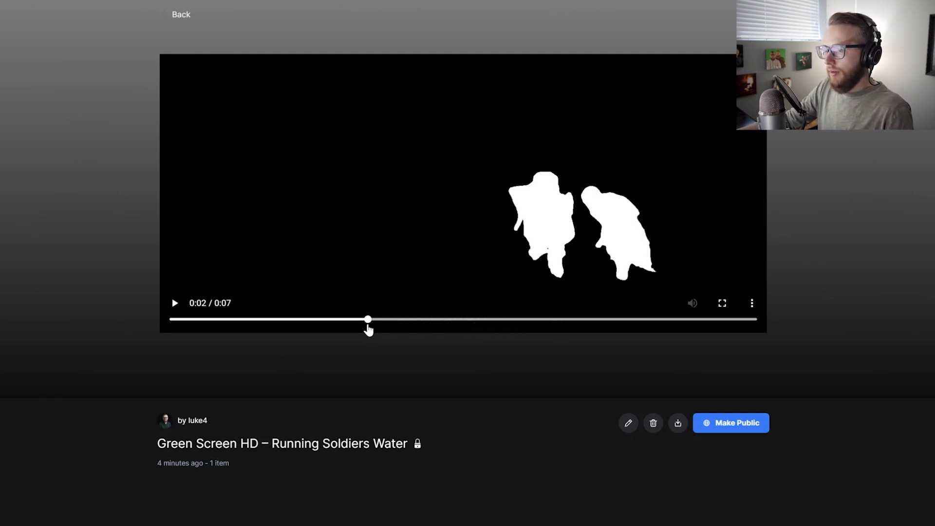
drag(369, 330, 224, 322)
click(173, 303)
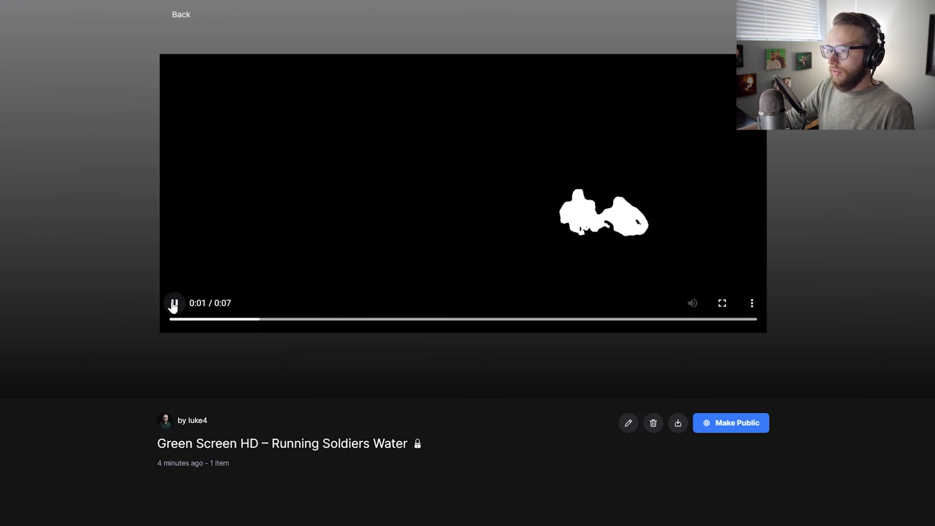
click(174, 303)
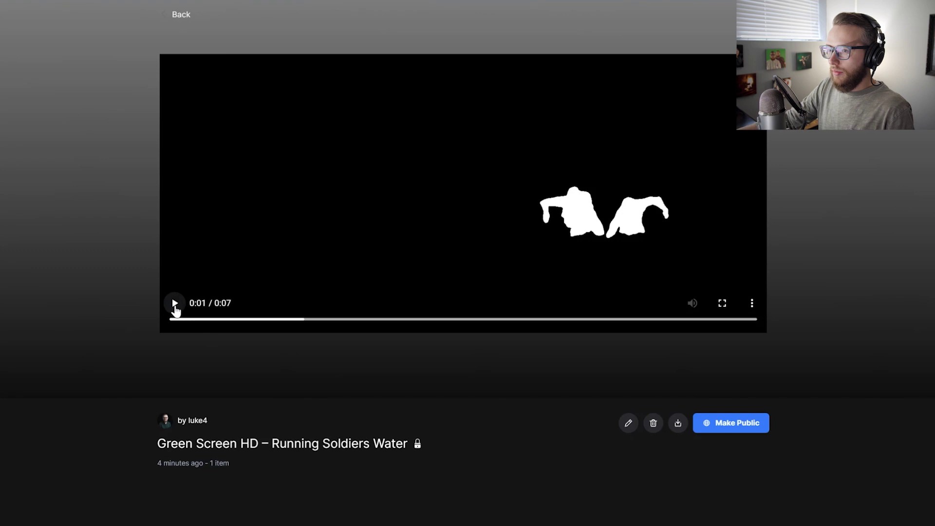
click(173, 306)
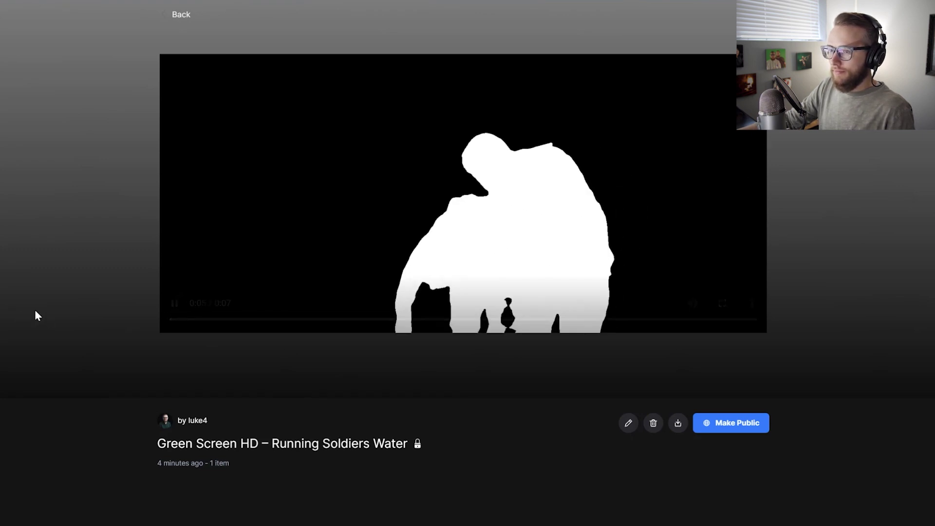
click(176, 307)
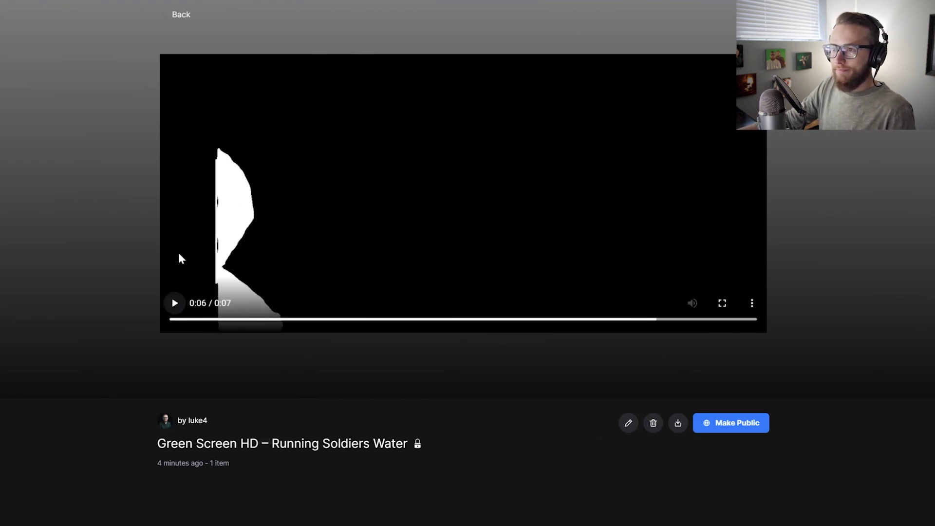
click(177, 18)
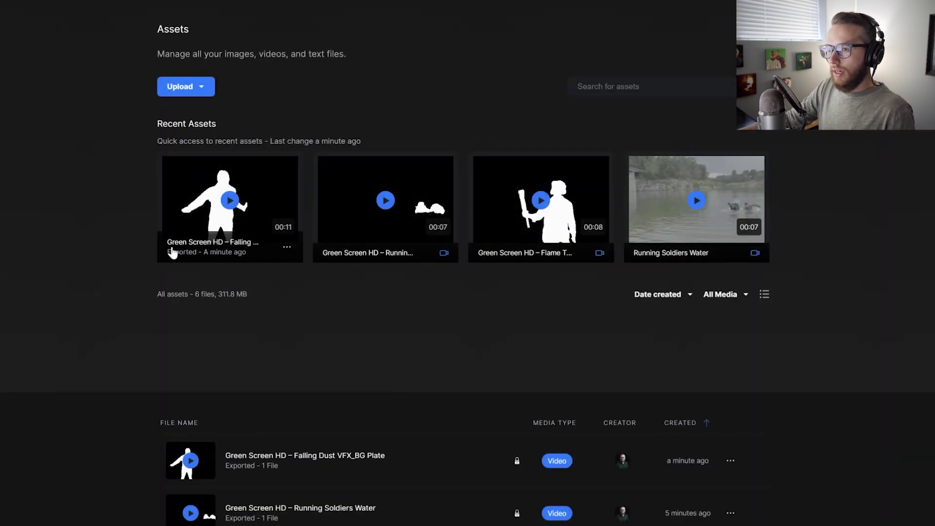
click(544, 201)
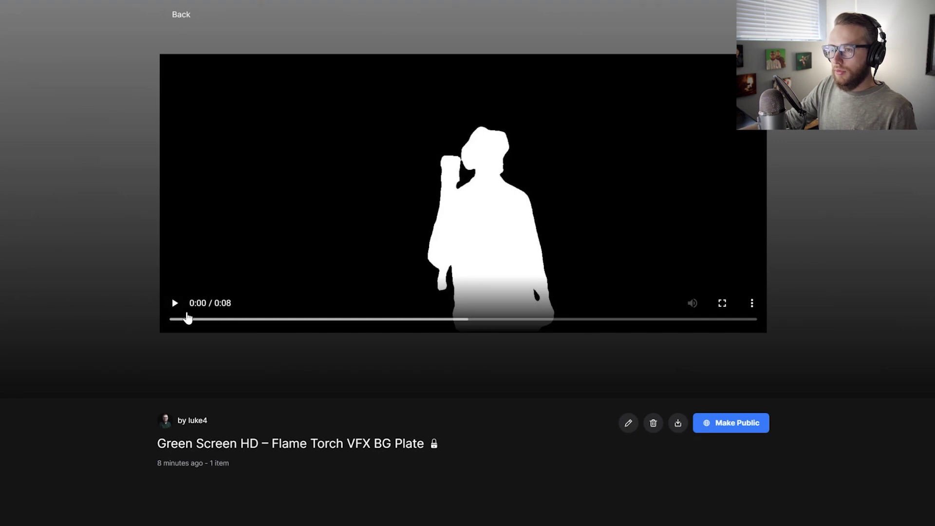
click(174, 303)
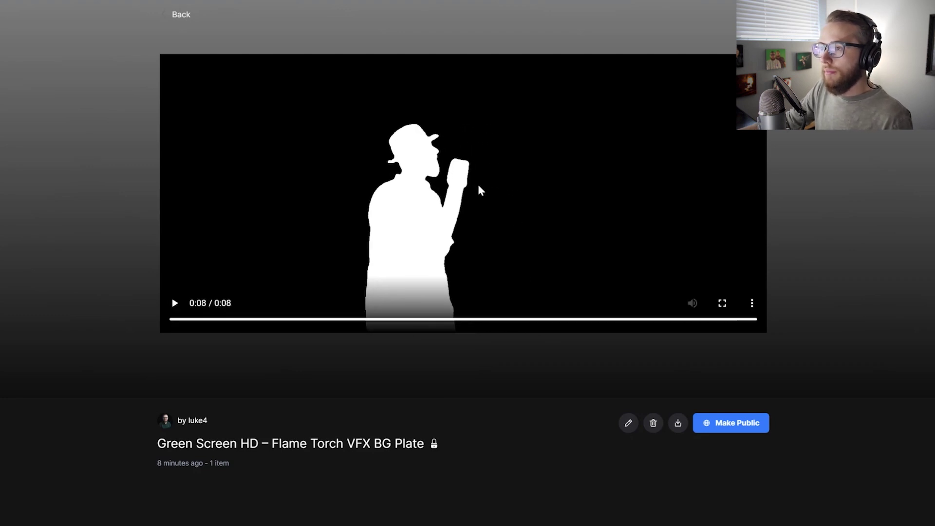
click(171, 303)
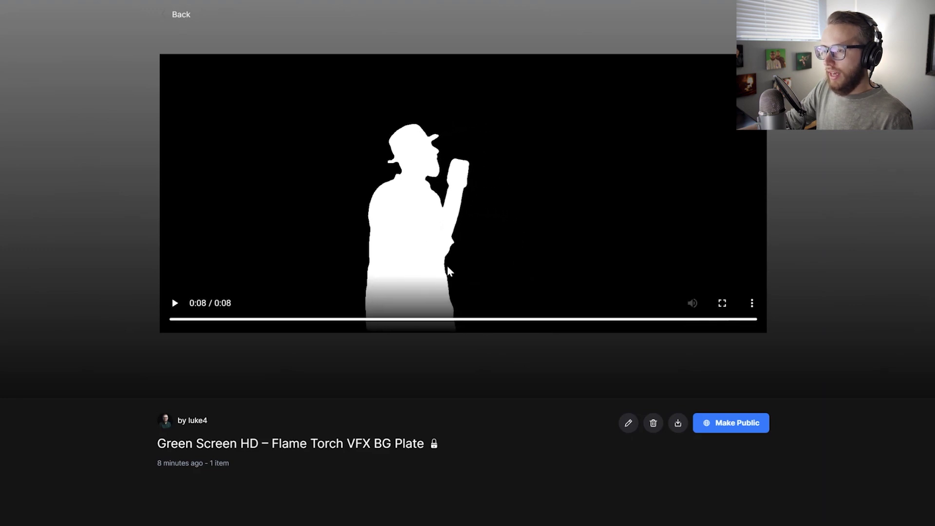
click(174, 304)
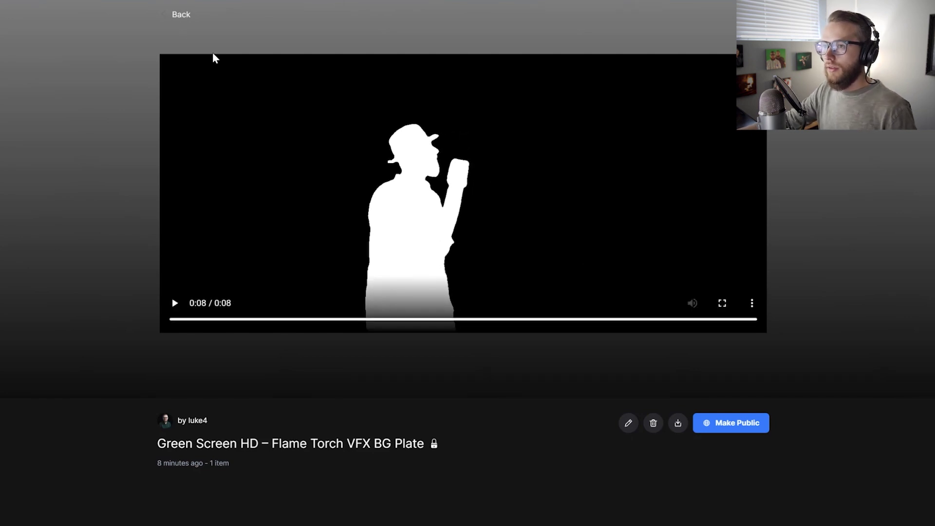
click(182, 16)
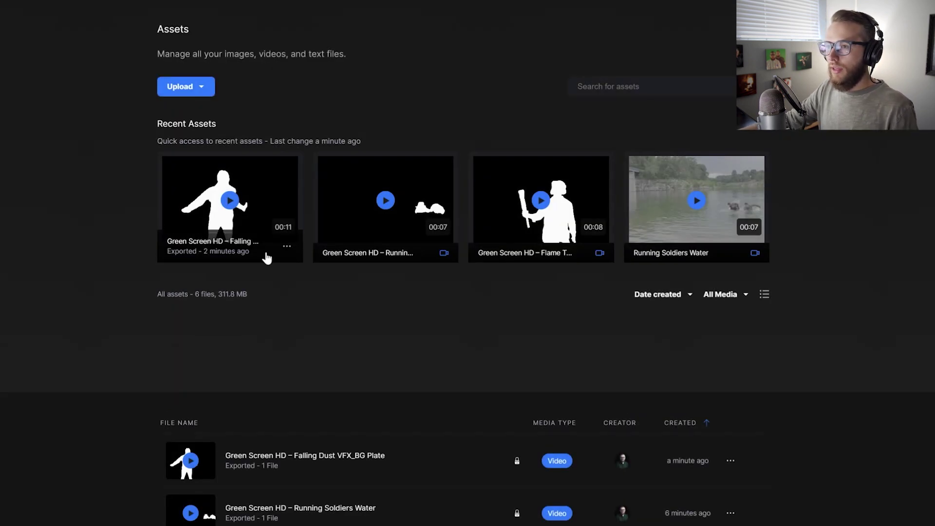
click(265, 259)
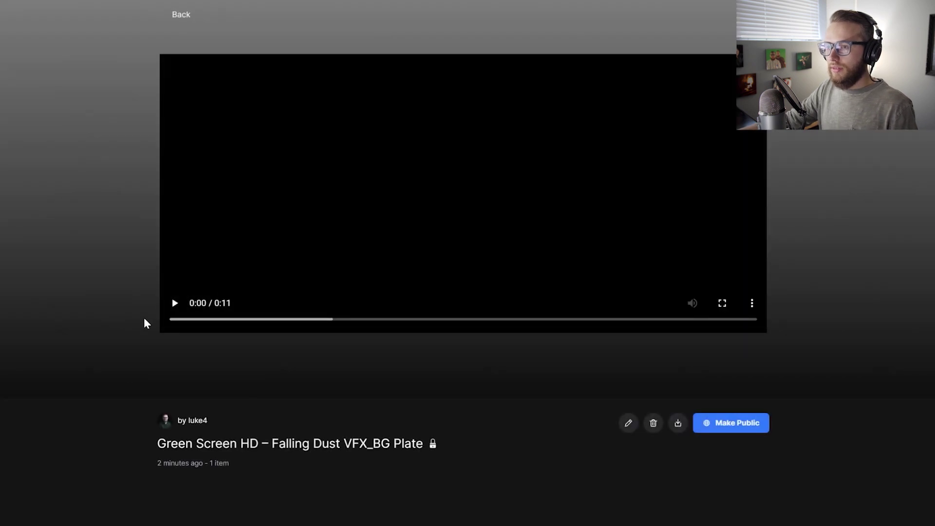
click(174, 303)
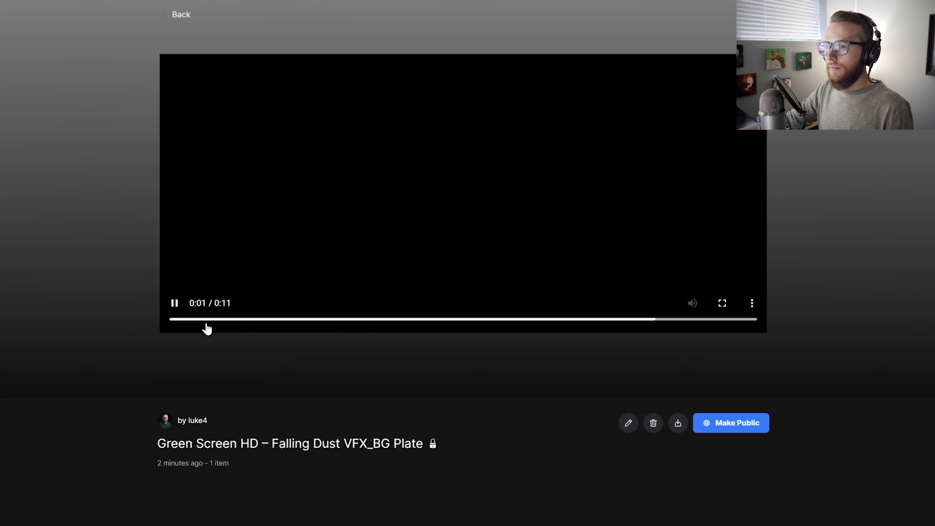
drag(411, 320, 186, 319)
click(176, 306)
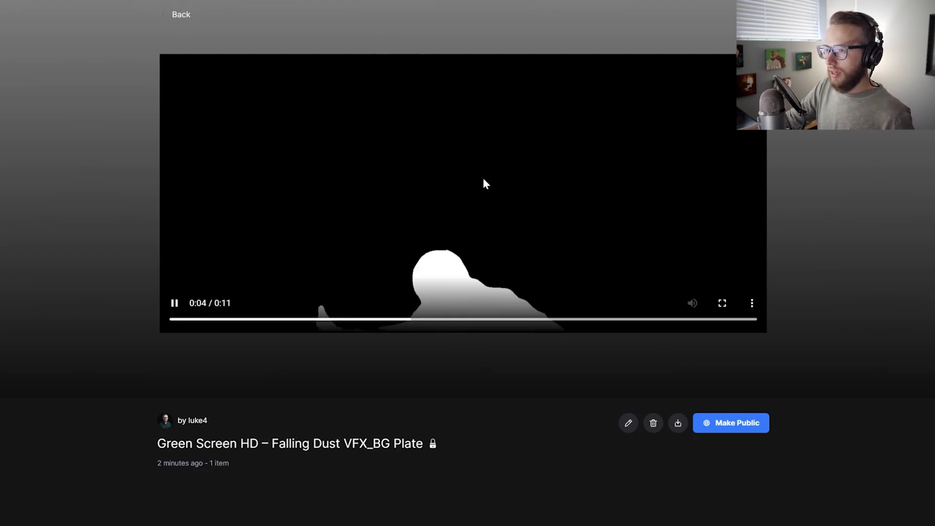
click(246, 324)
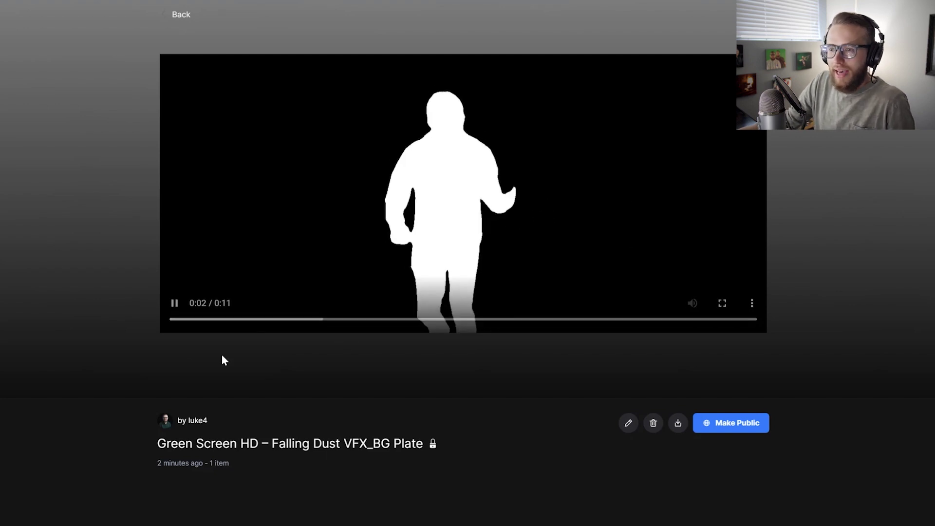
click(174, 303)
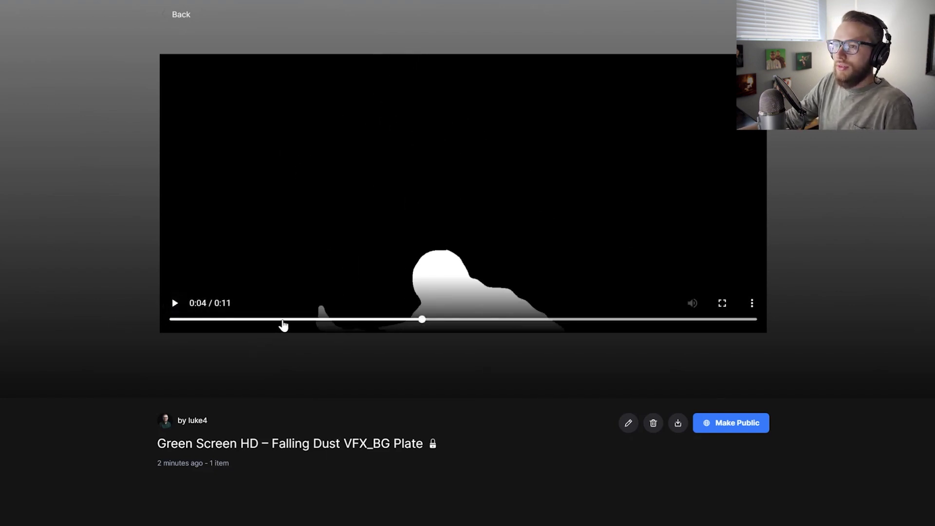
click(303, 322)
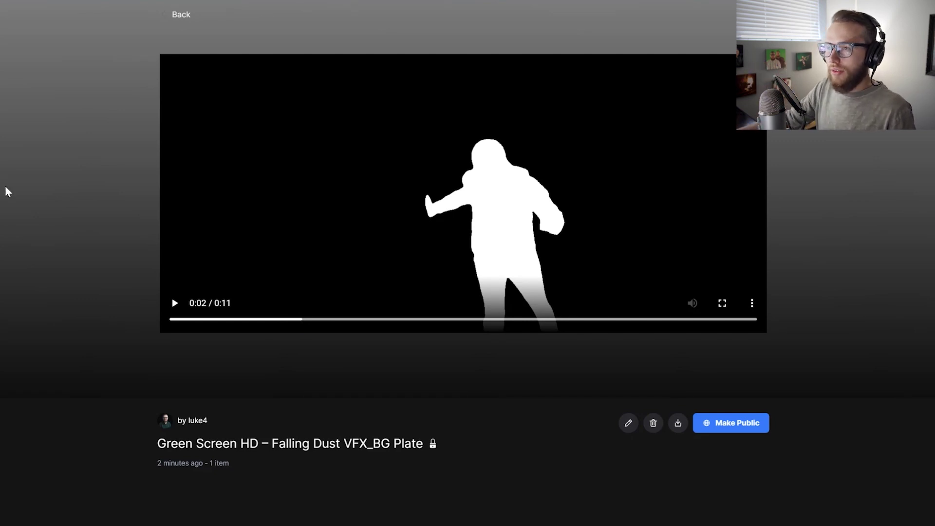
click(185, 22)
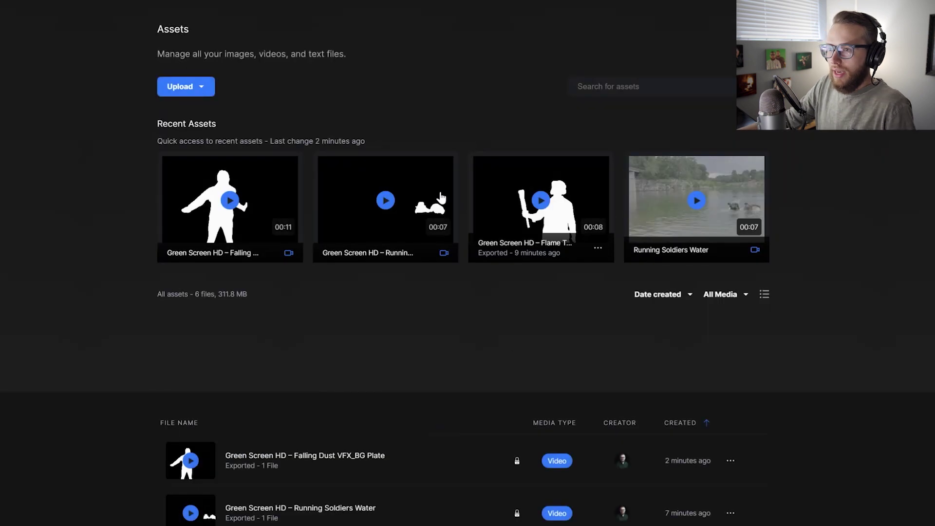